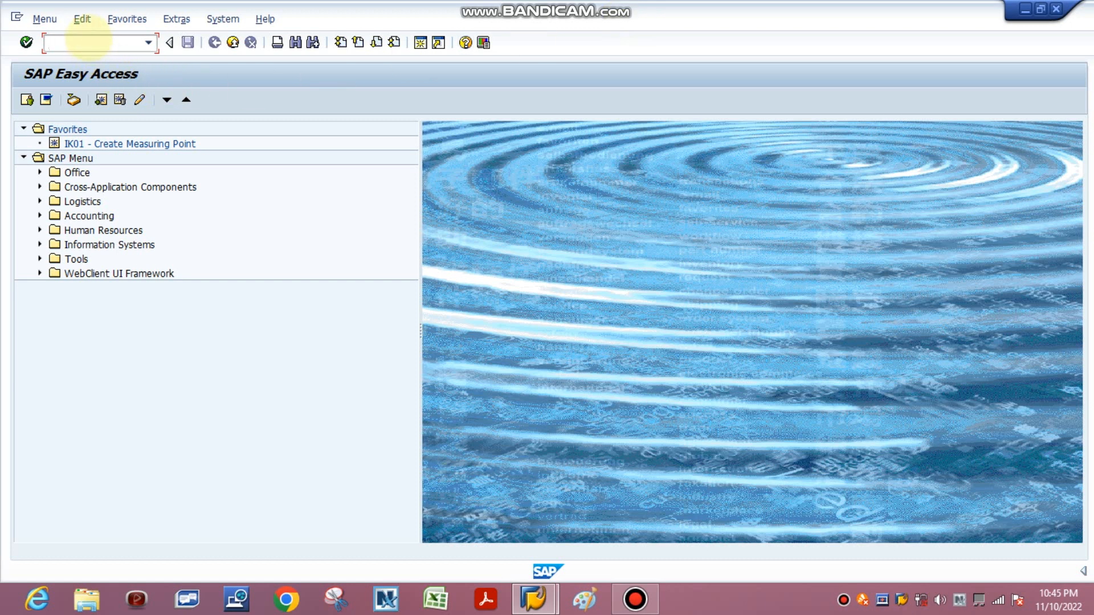
Step: Start transaction IW31 to create a maintenance order
{"action": "left_click", "coordinate": [86, 39]}
{"action": "type", "text": "iw31"}
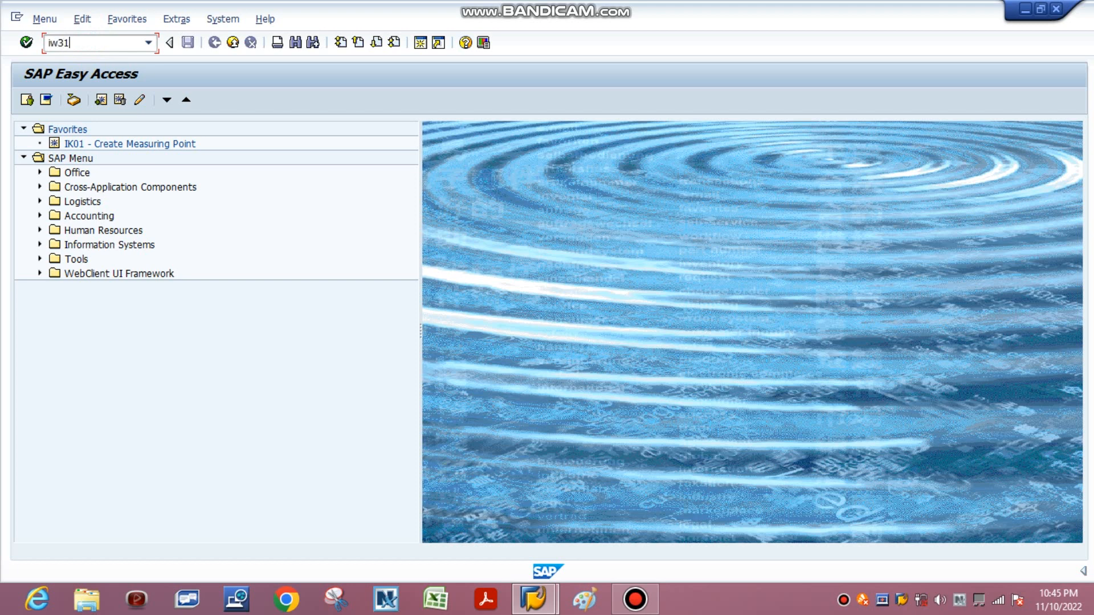
{"action": "key", "text": "Return"}
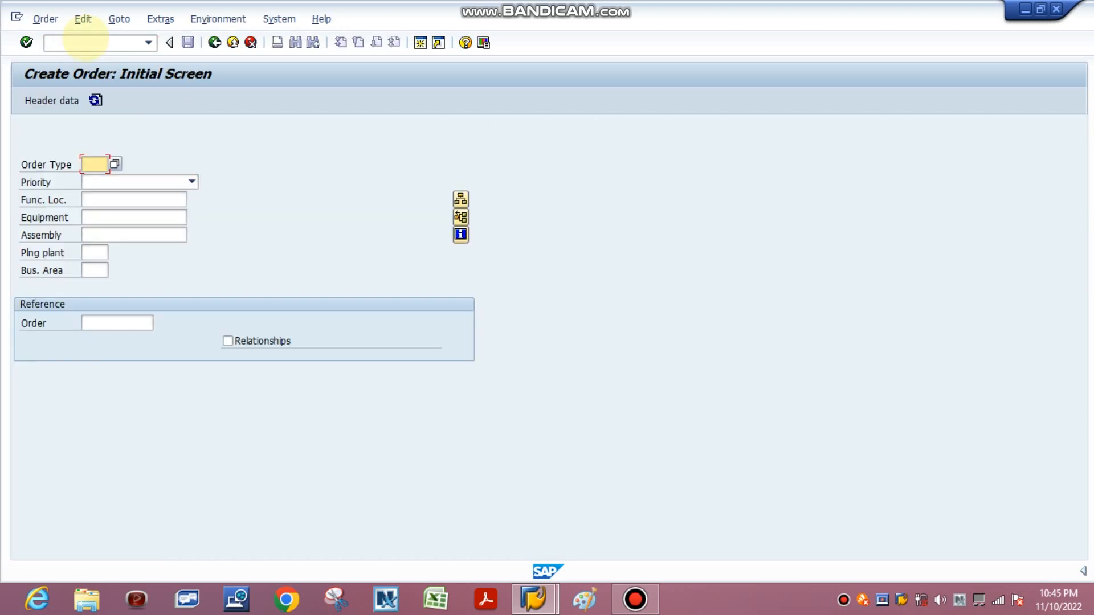
Step: Set the new order's type to pm01 and its priority to 3-Medium
{"action": "left_click", "coordinate": [99, 165]}
{"action": "left_click", "coordinate": [95, 179]}
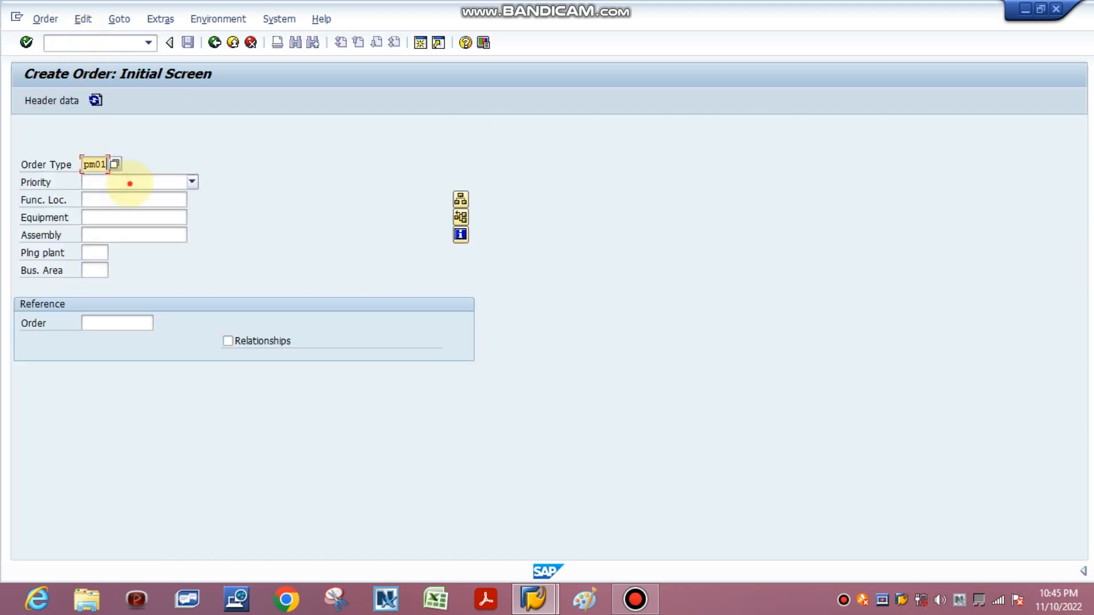
{"action": "left_click", "coordinate": [126, 182]}
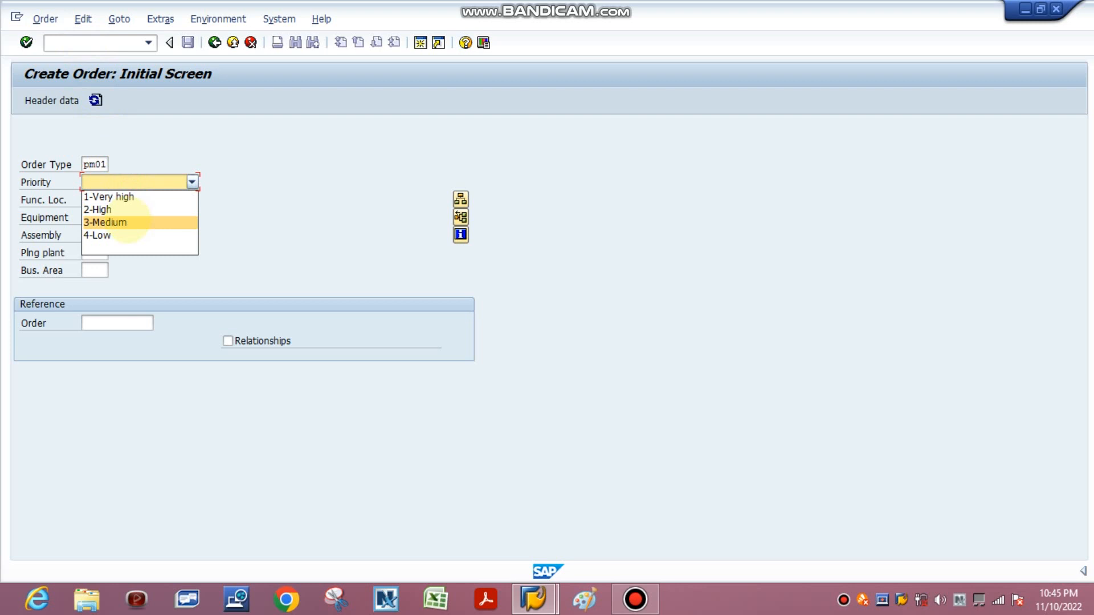
{"action": "left_click", "coordinate": [127, 222]}
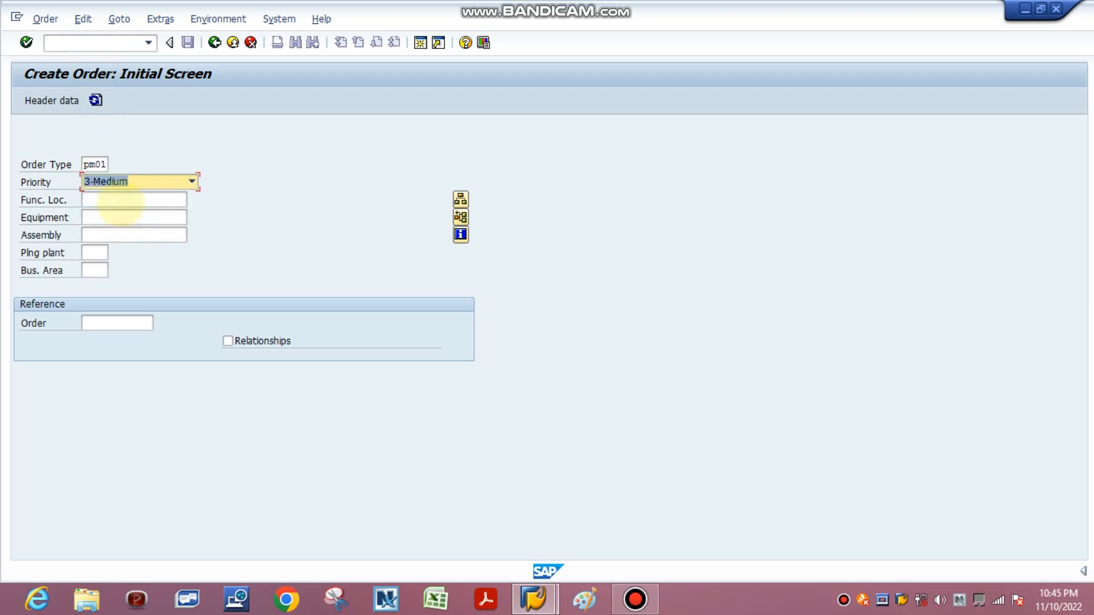
Step: Enter equipment L203AM and planning plant 1200 for the new order
{"action": "left_click", "coordinate": [120, 201]}
{"action": "left_click", "coordinate": [256, 228]}
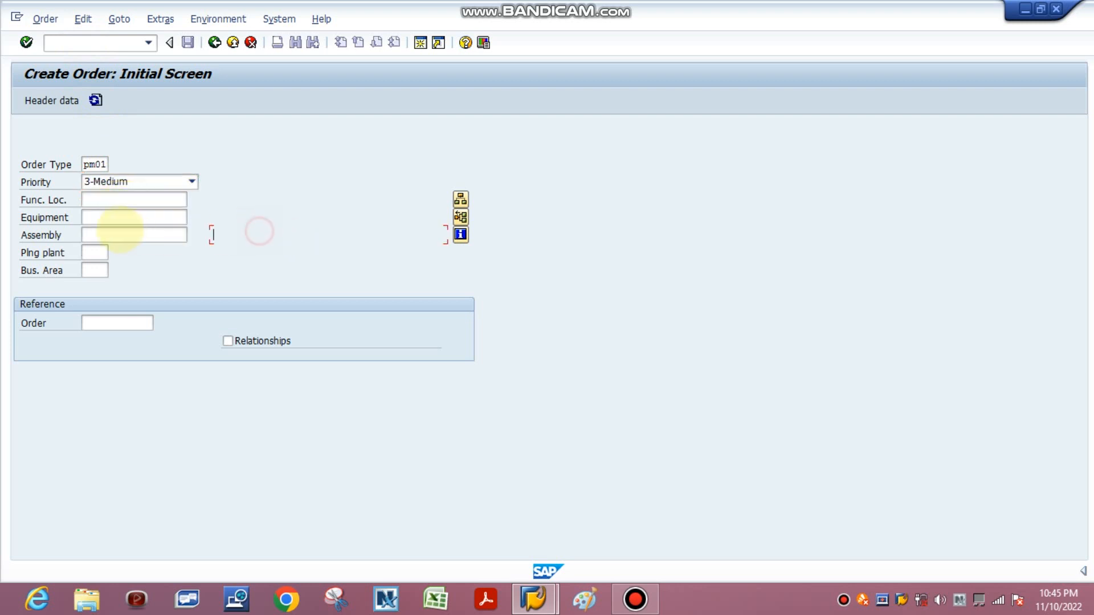
{"action": "left_click", "coordinate": [109, 217]}
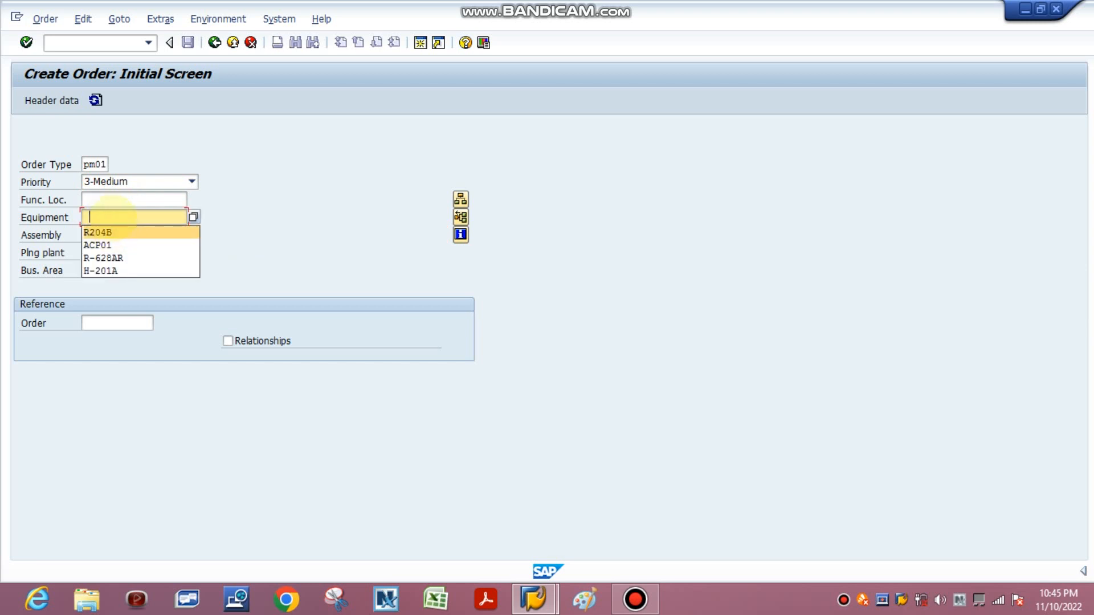
{"action": "left_click", "coordinate": [105, 216]}
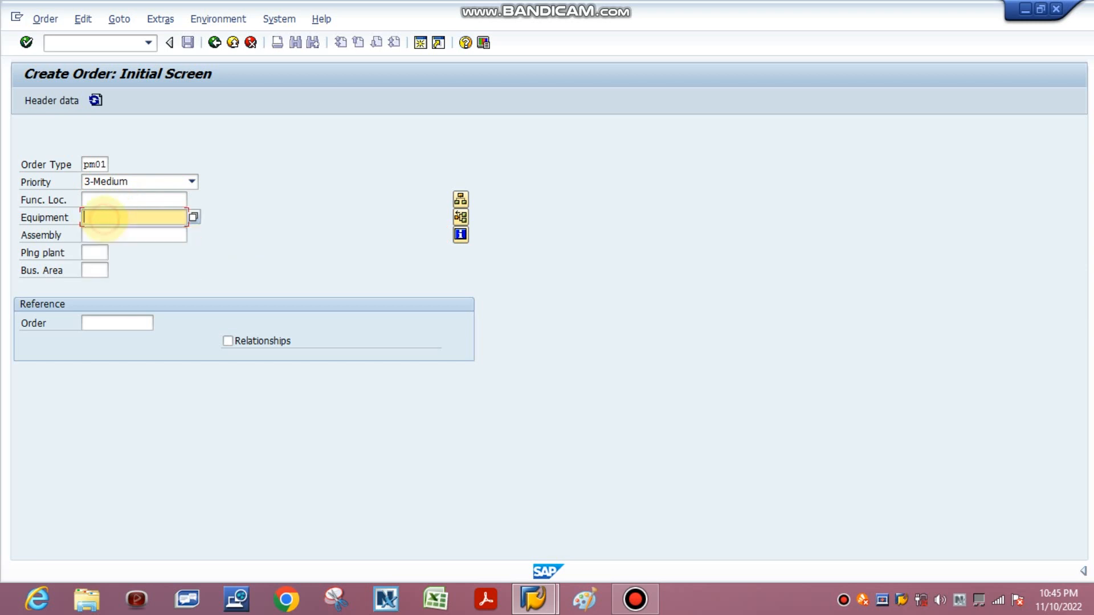
{"action": "type", "text": "L203AM"}
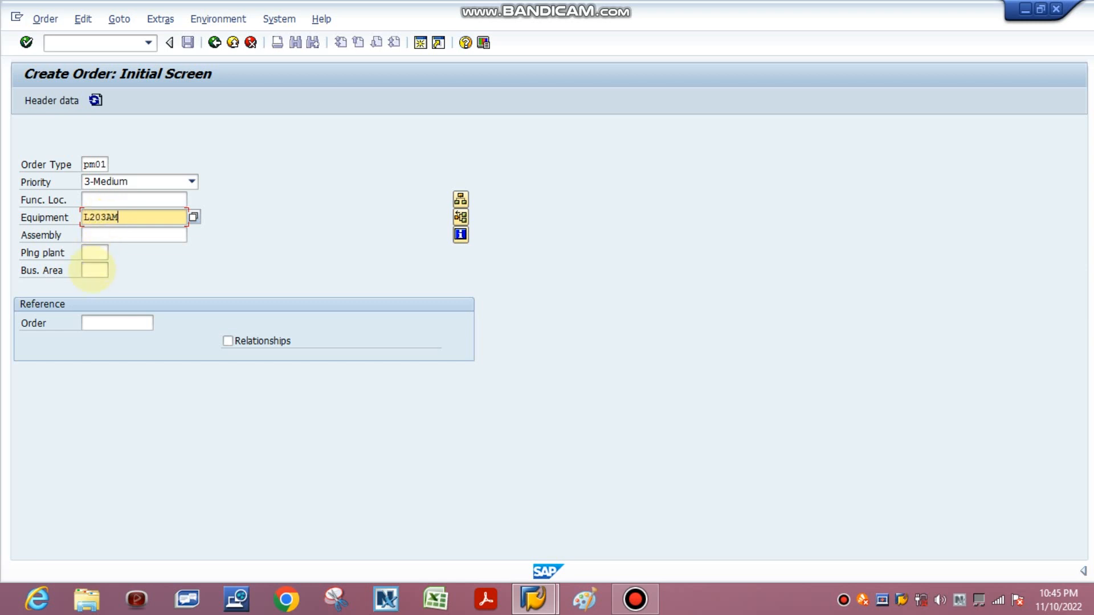
{"action": "left_click", "coordinate": [95, 252]}
{"action": "type", "text": "1200"}
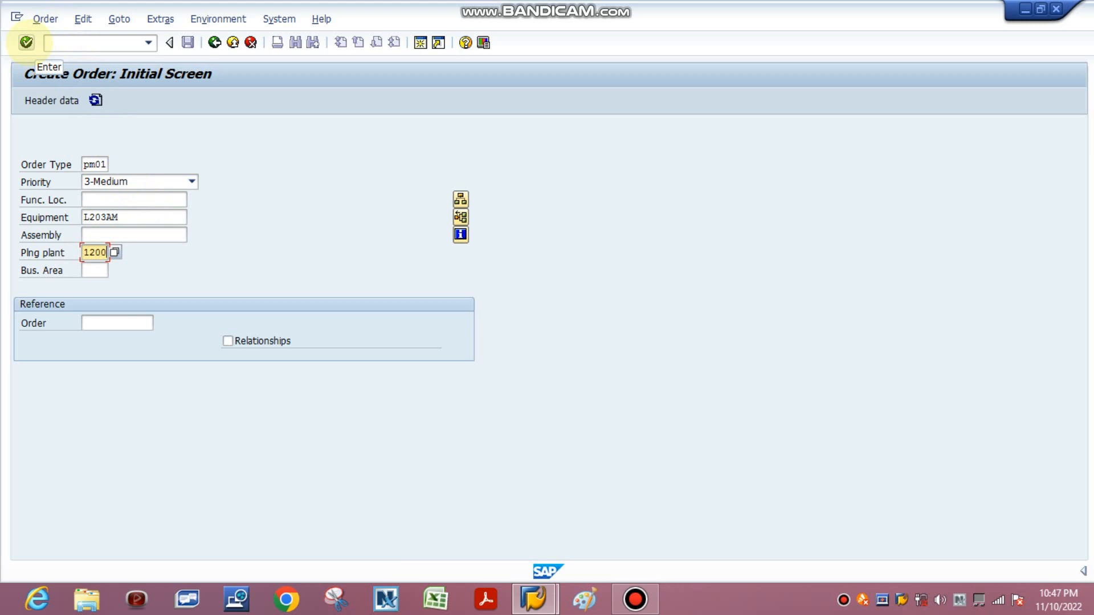
Step: Proceed to the order's central header and enter the short text "Motor to be replace"
{"action": "left_click", "coordinate": [26, 42]}
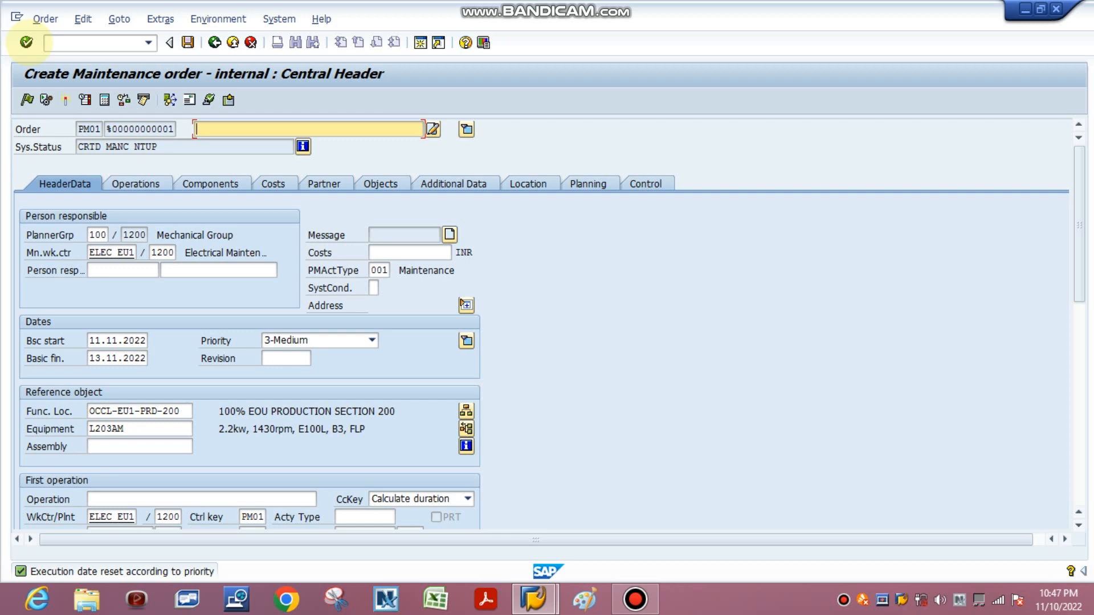
{"action": "type", "text": "Motor to be replace"}
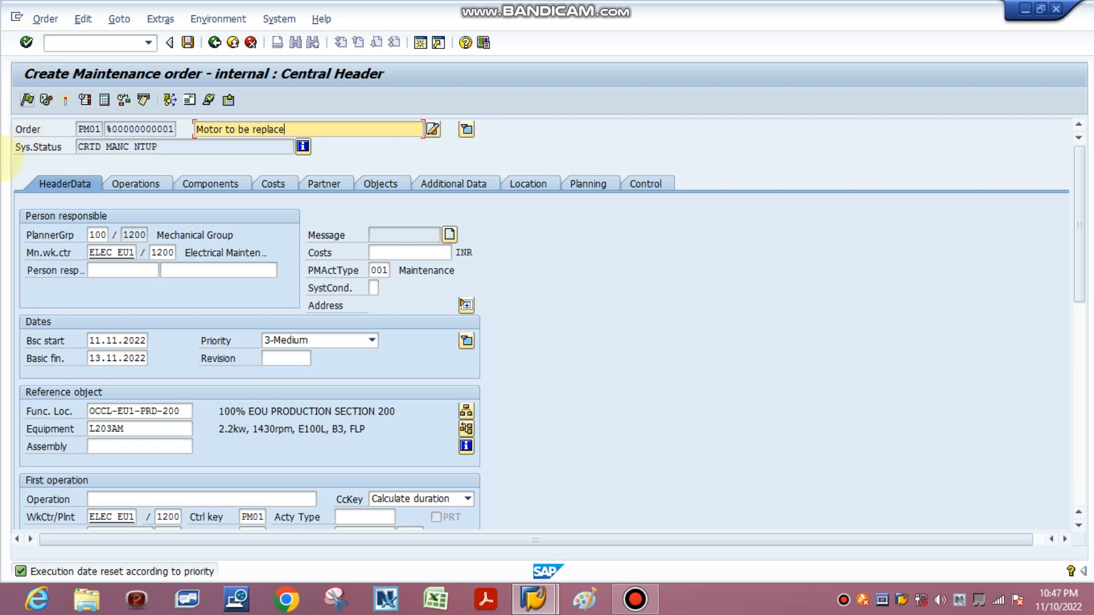
Step: Change the order's planner group to 200 and release the order
{"action": "left_click_drag", "start_coordinate": [89, 236], "coordinate": [164, 238]}
{"action": "type", "text": "200"}
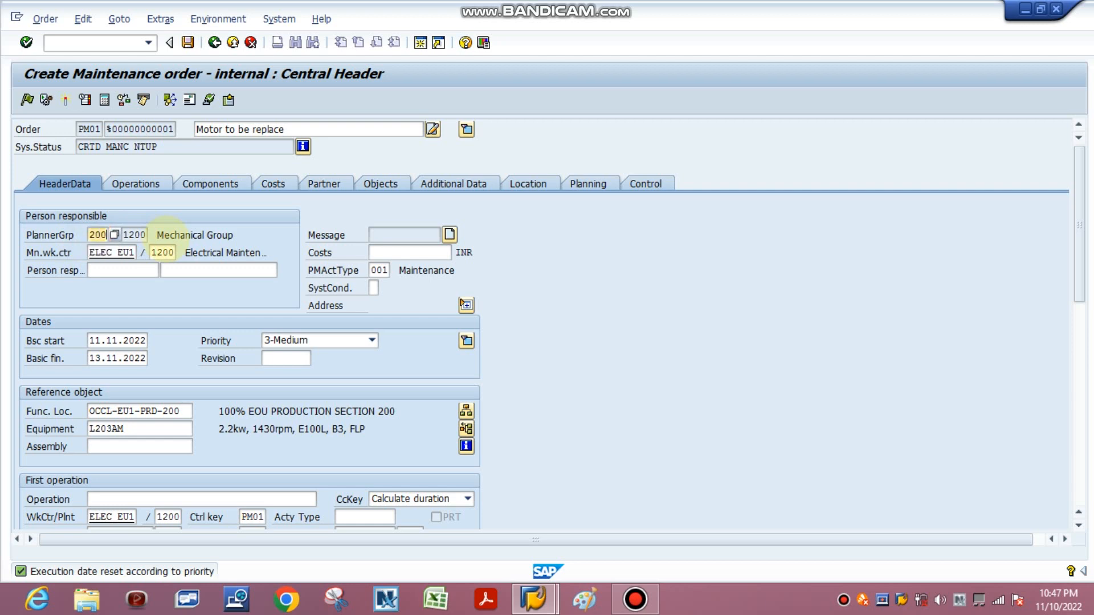
{"action": "key", "text": "Return"}
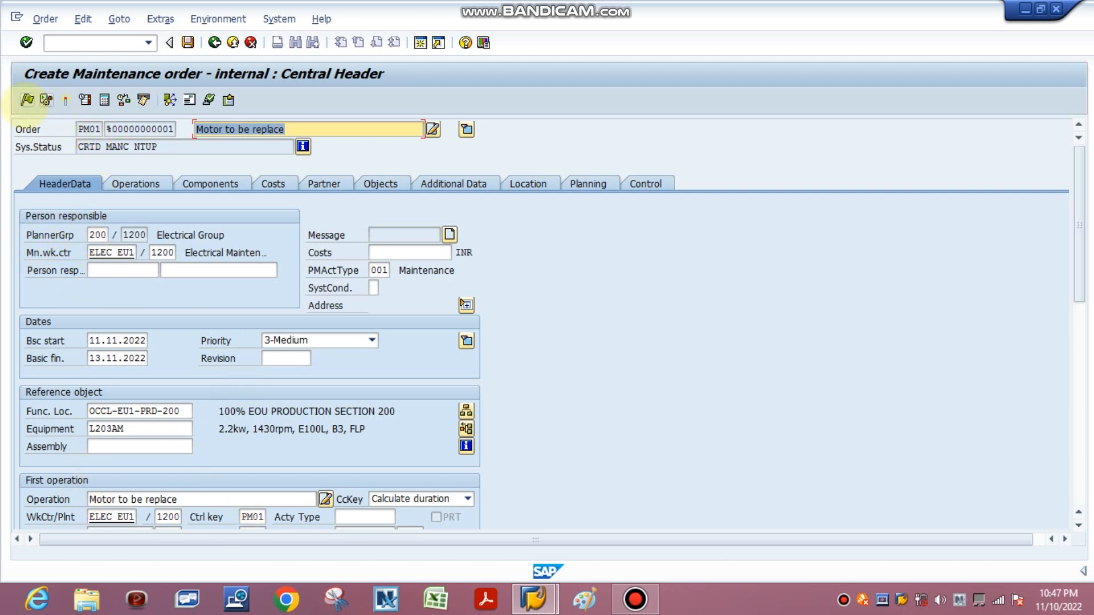
{"action": "left_click", "coordinate": [26, 100]}
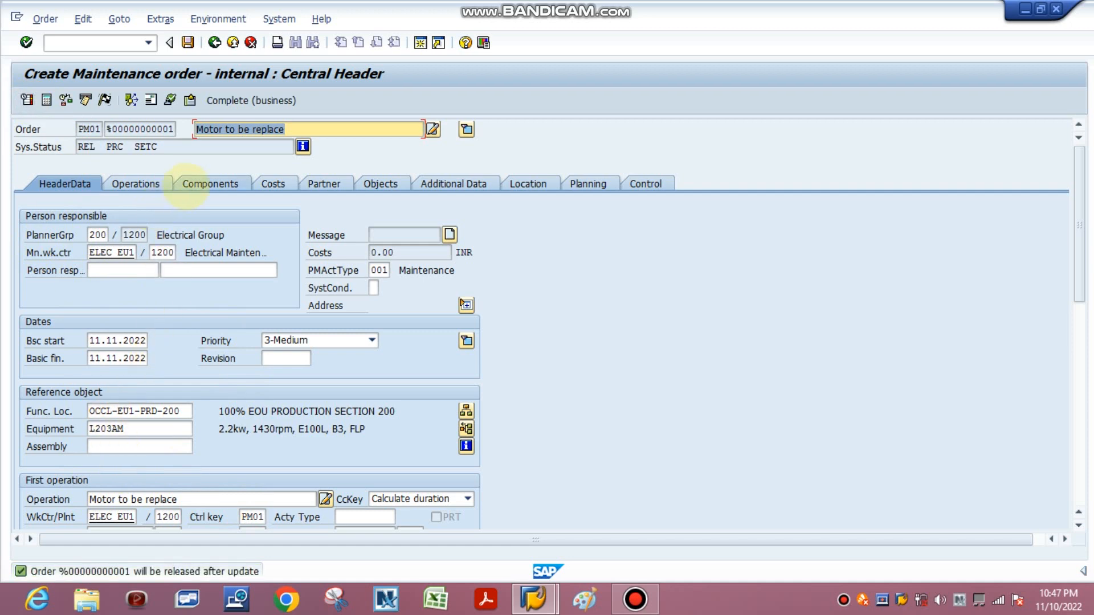
Step: Open the order's component overview and search materials for item 0010 by a description beginning with "*motor"
{"action": "left_click", "coordinate": [188, 185]}
{"action": "left_click", "coordinate": [115, 236]}
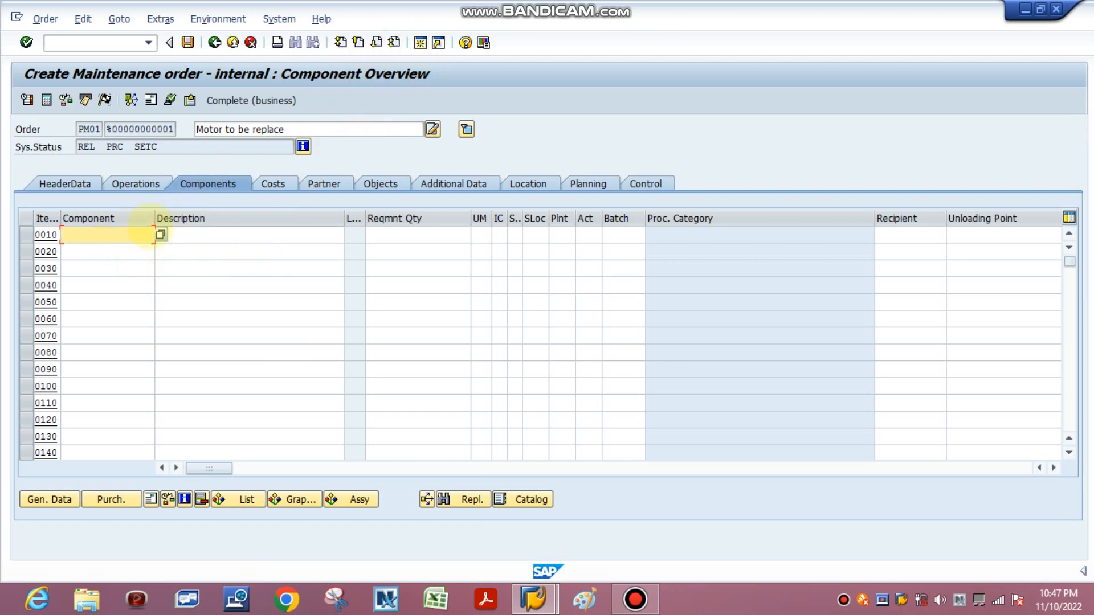
{"action": "left_click", "coordinate": [161, 234]}
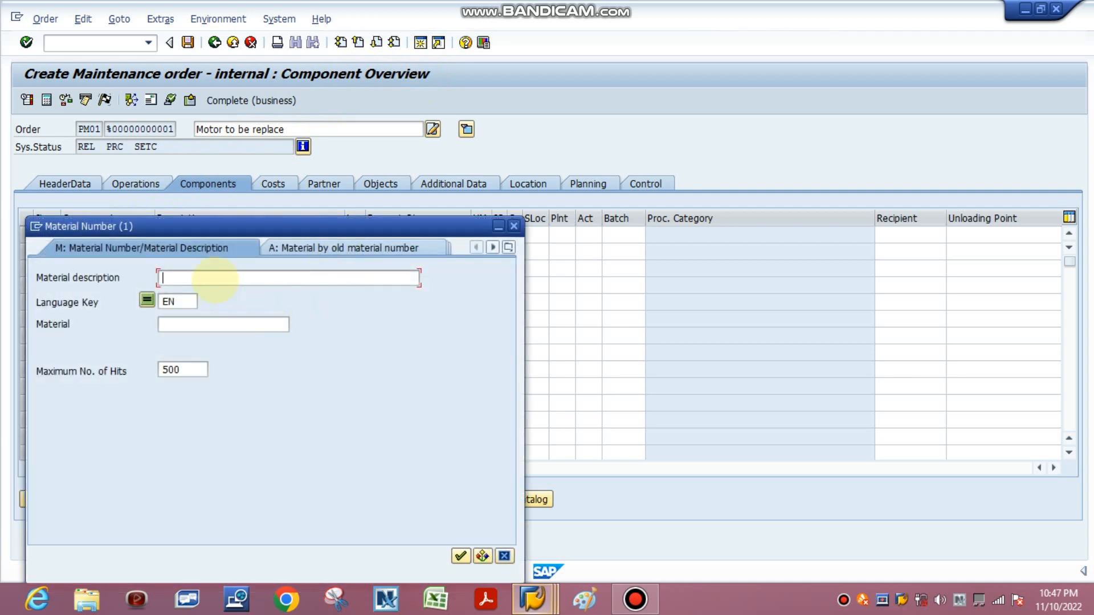
{"action": "left_click", "coordinate": [212, 277]}
{"action": "type", "text": "*motor*"}
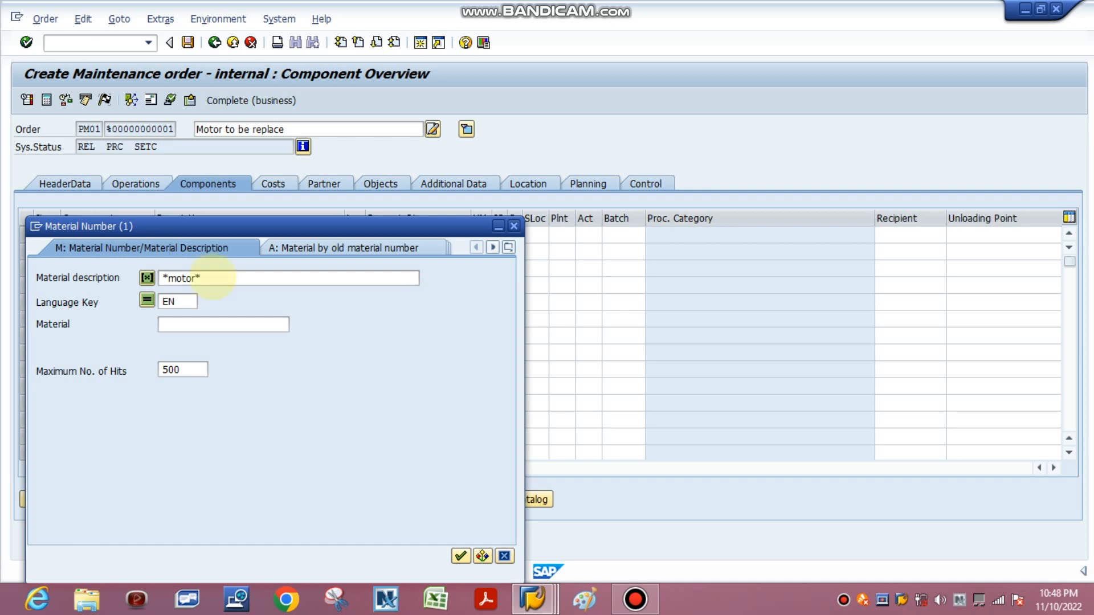
{"action": "key", "text": "Return"}
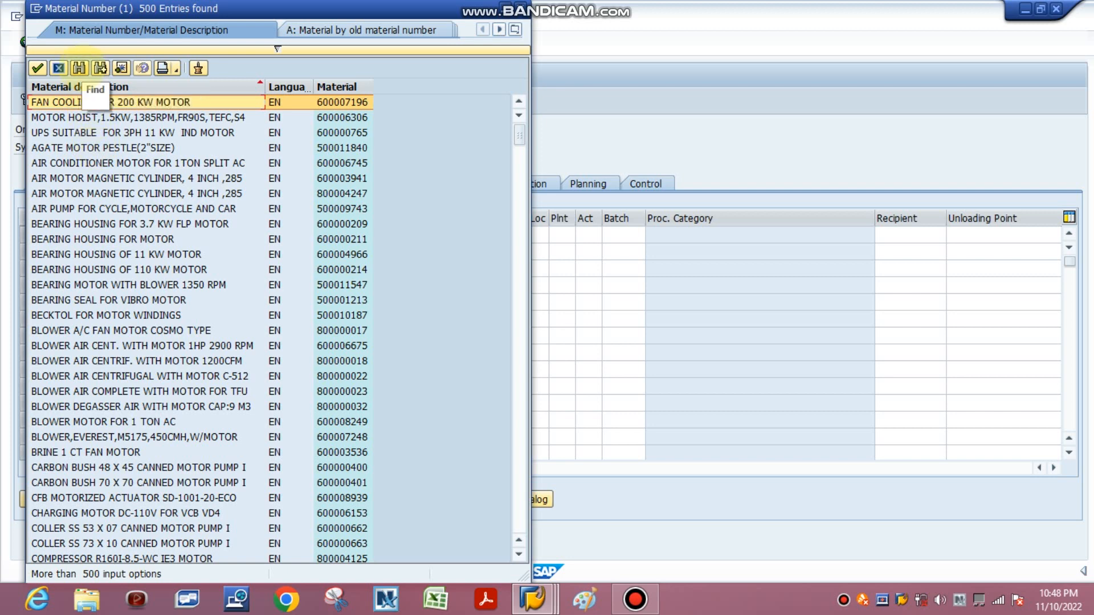
Step: Find "motor" in the material hit list and take material 600007196 into component item 0010
{"action": "left_click", "coordinate": [78, 68]}
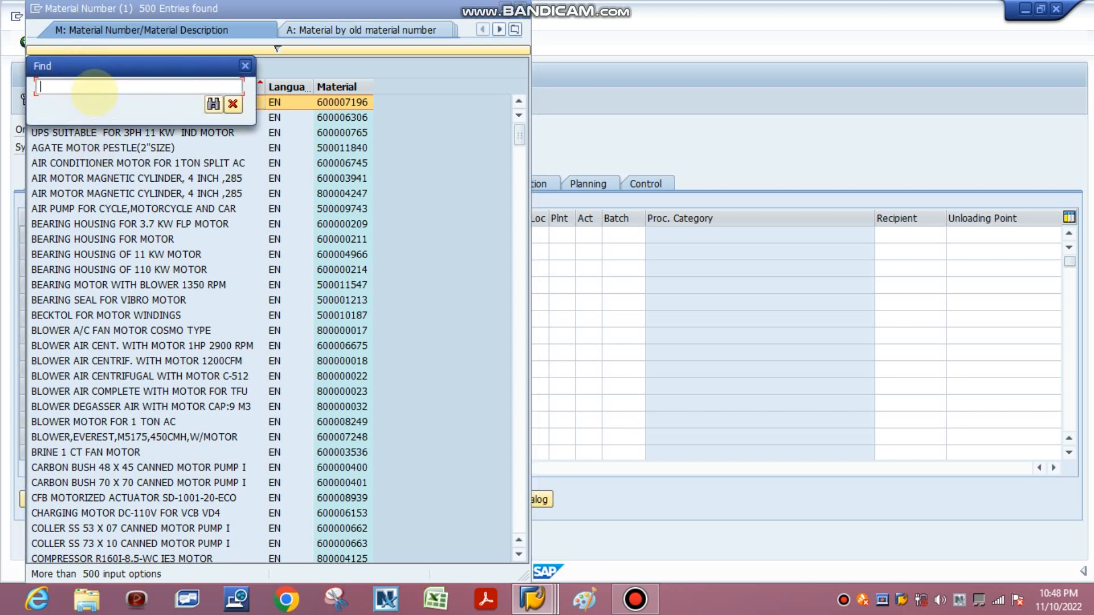
{"action": "type", "text": "motor"}
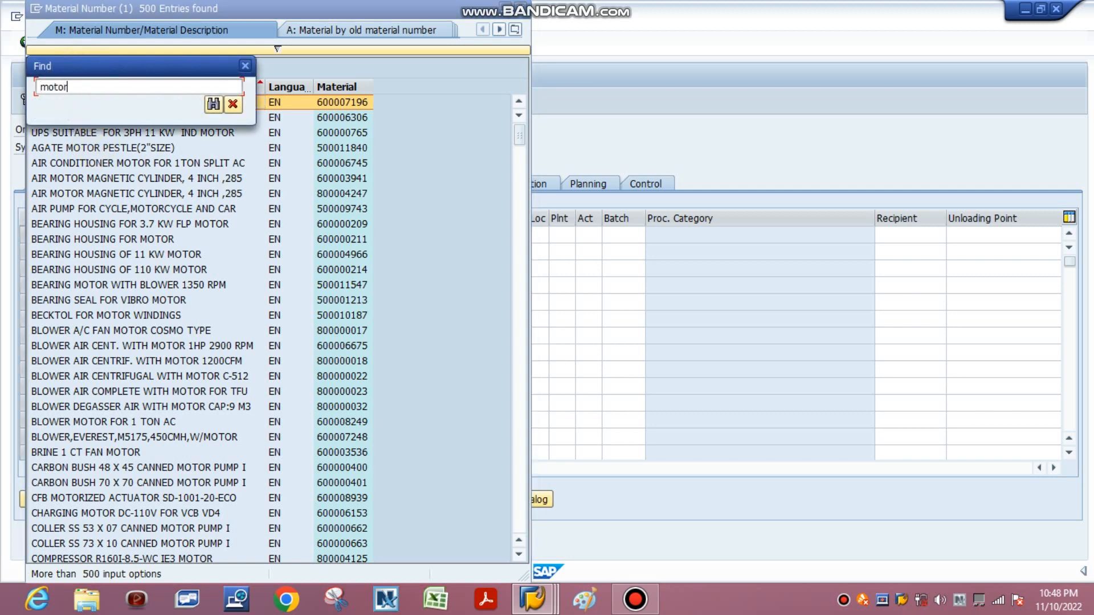
{"action": "key", "text": "Return"}
{"action": "key", "text": "Return"}
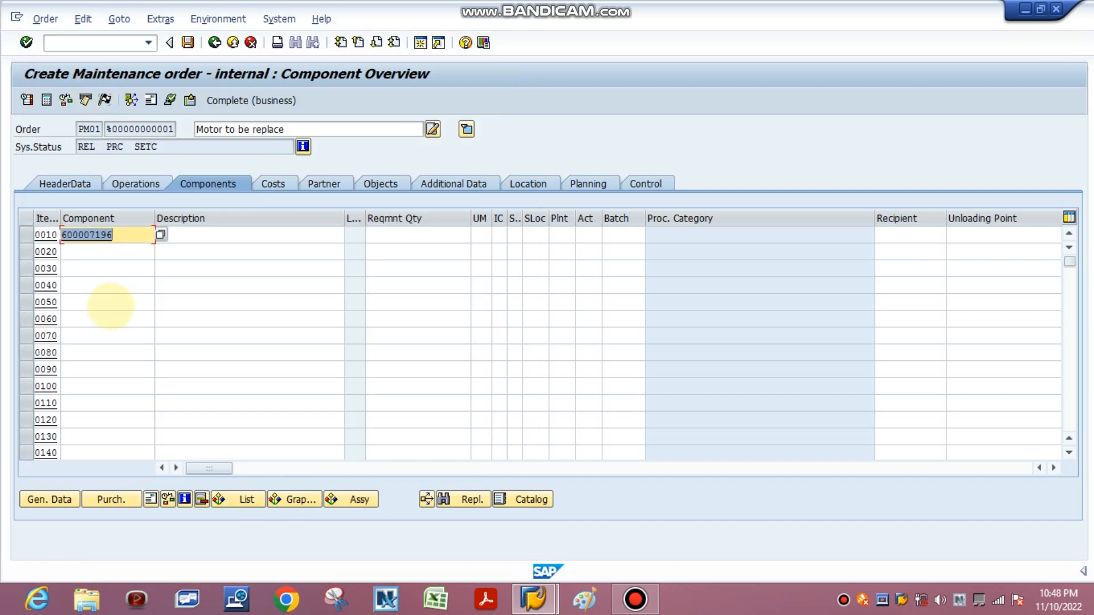
Step: Reopen the material search for component item 0010 and search for descriptions matching "*motor*"
{"action": "left_click", "coordinate": [160, 234]}
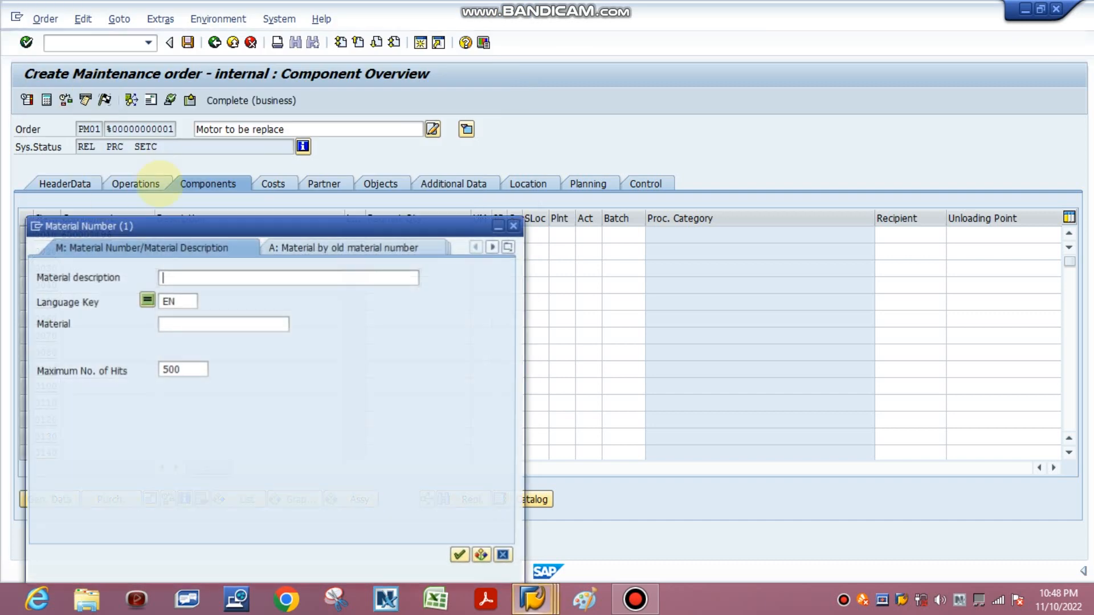
{"action": "left_click", "coordinate": [227, 279]}
{"action": "key", "text": "Up"}
{"action": "type", "text": "*"}
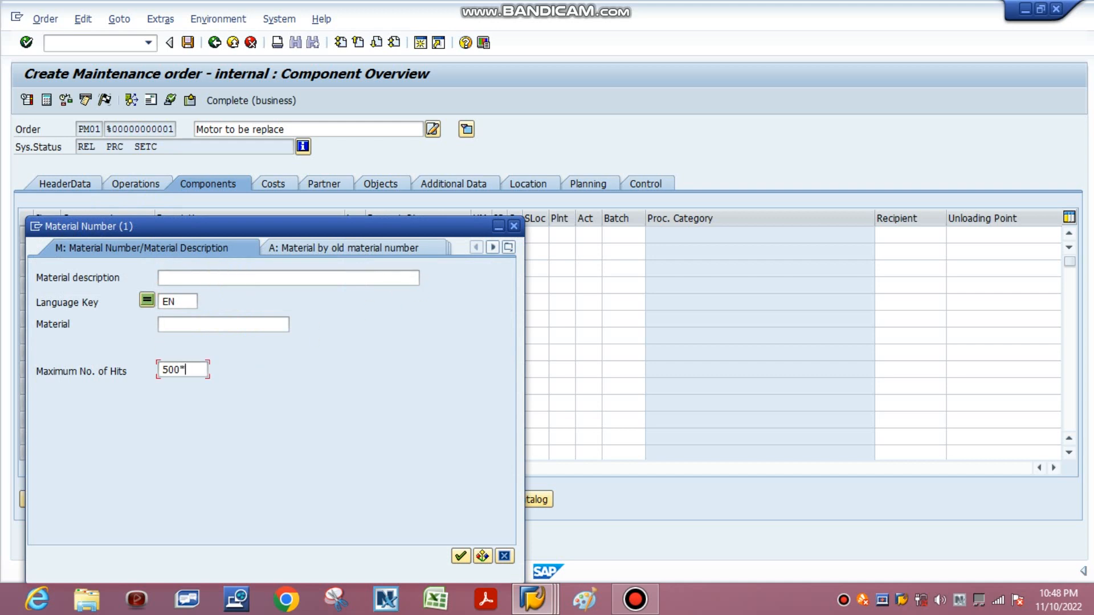
{"action": "left_click", "coordinate": [222, 279]}
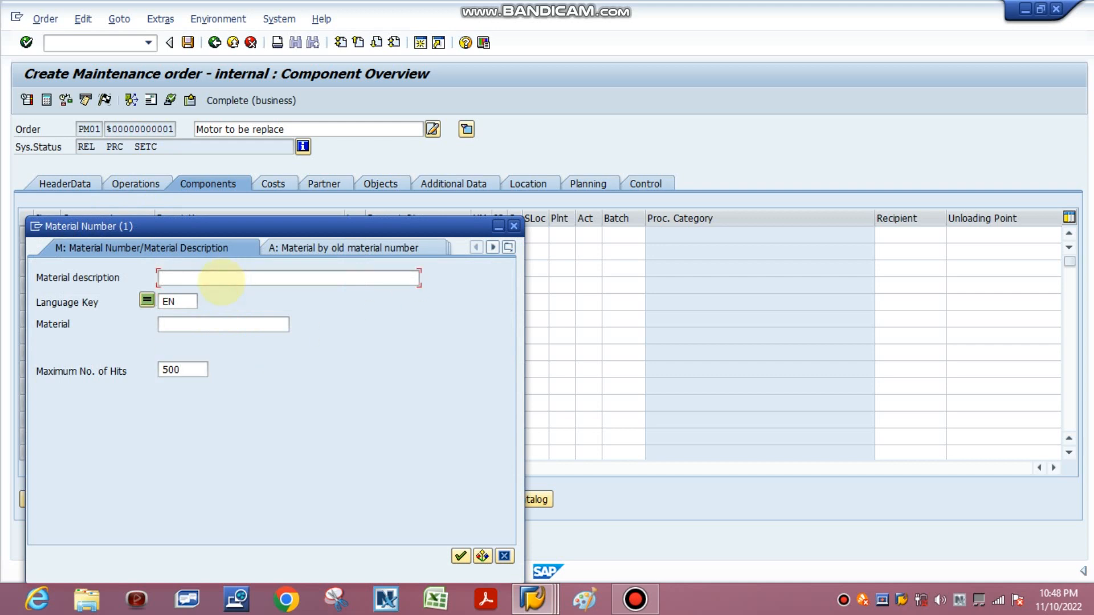
{"action": "type", "text": "*motor"}
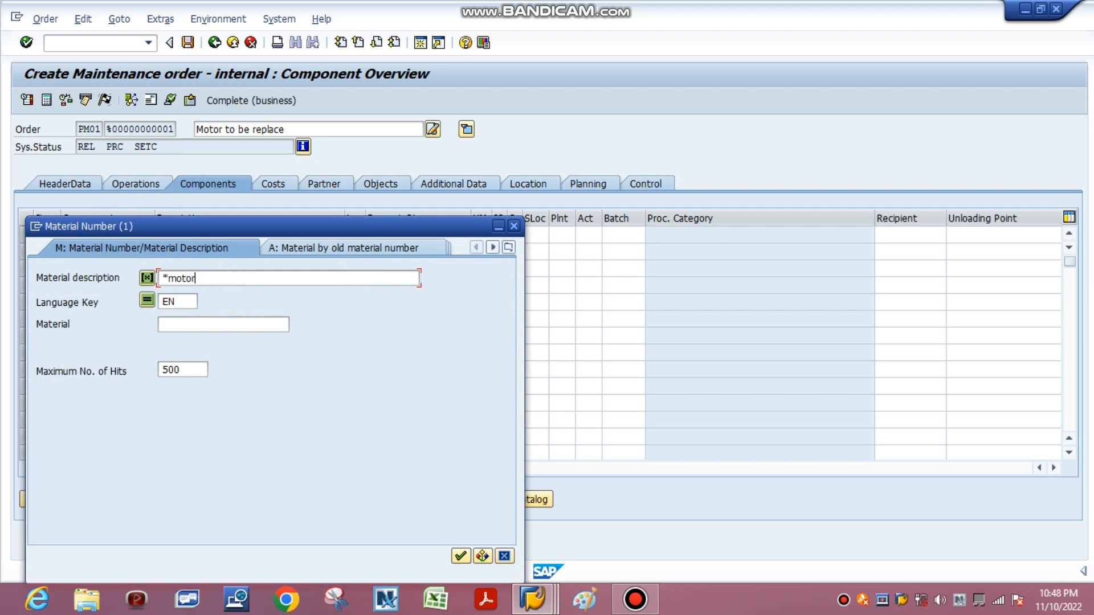
{"action": "type", "text": "*"}
{"action": "key", "text": "Return"}
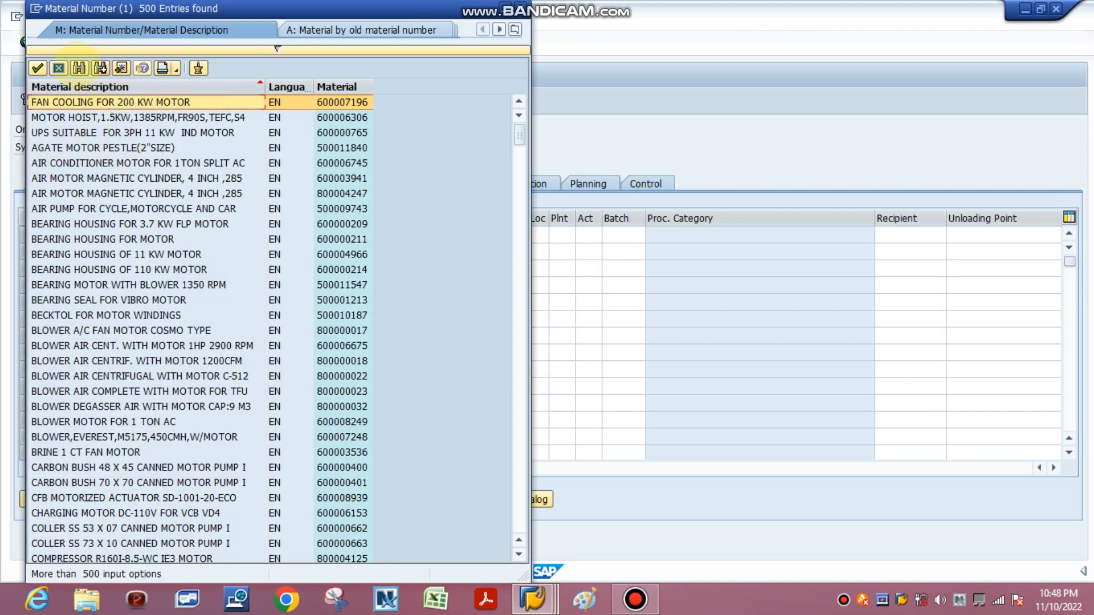
Step: Find "motor" in the material hit list and go through the successive matches
{"action": "left_click", "coordinate": [79, 68]}
{"action": "type", "text": "m"}
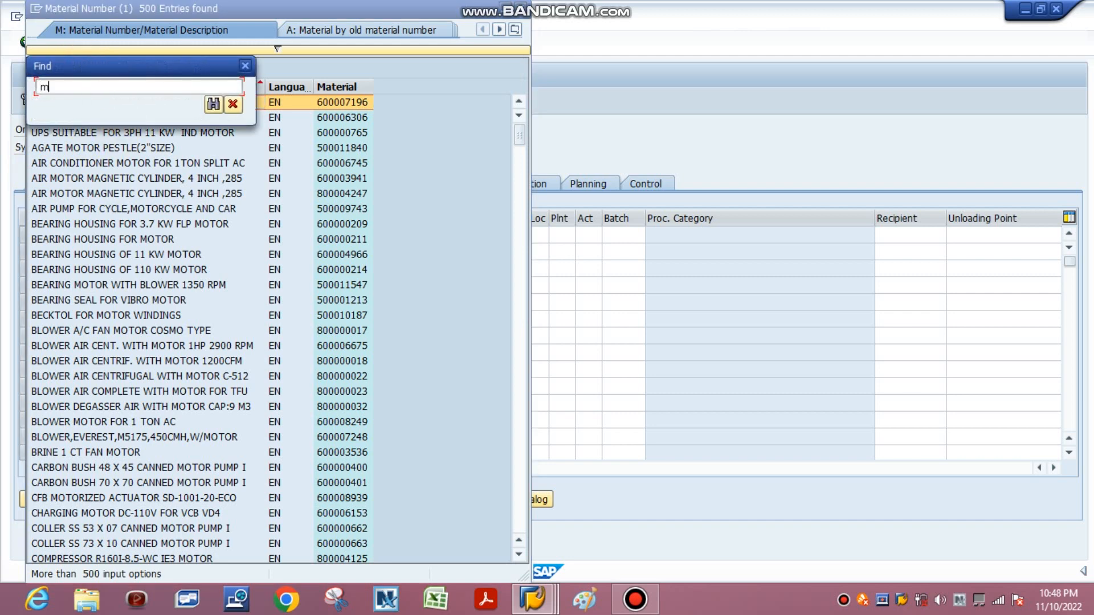
{"action": "type", "text": "otor"}
{"action": "key", "text": "Return"}
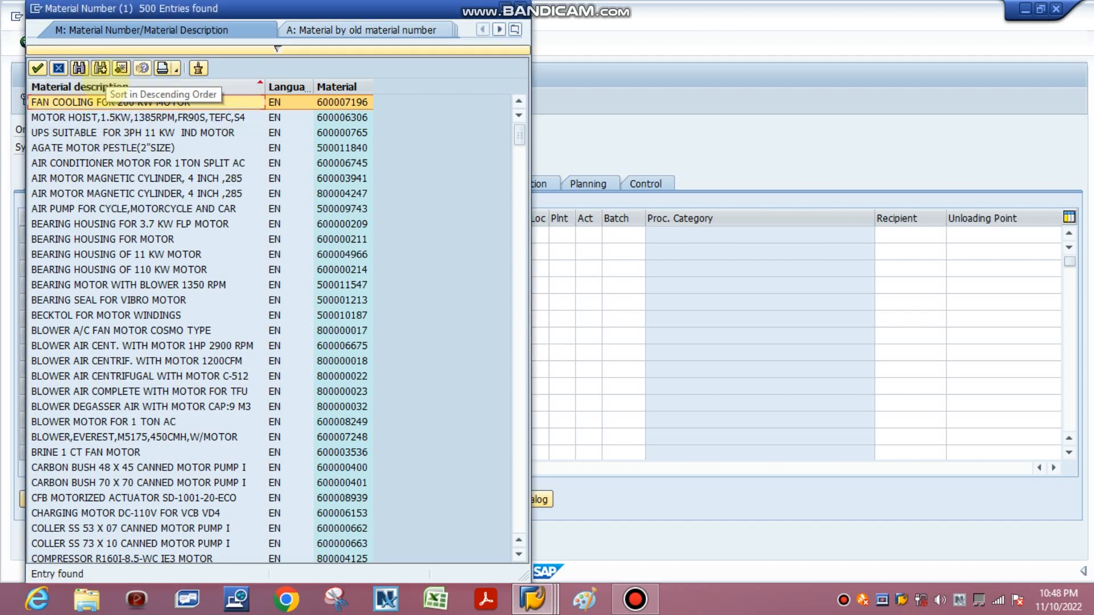
{"action": "left_click", "coordinate": [100, 68]}
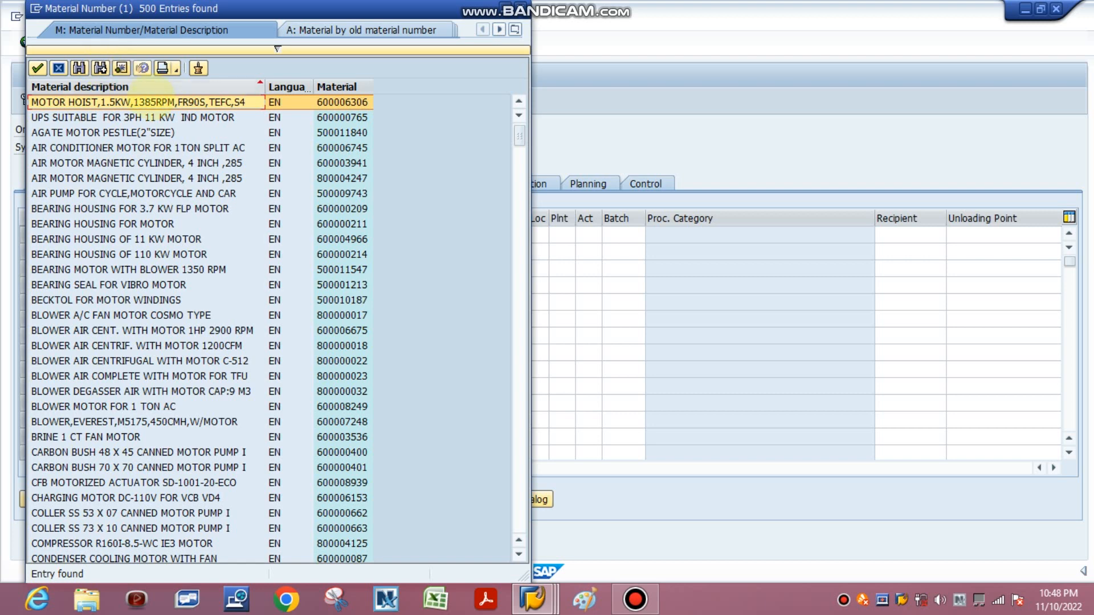
{"action": "left_click", "coordinate": [100, 67]}
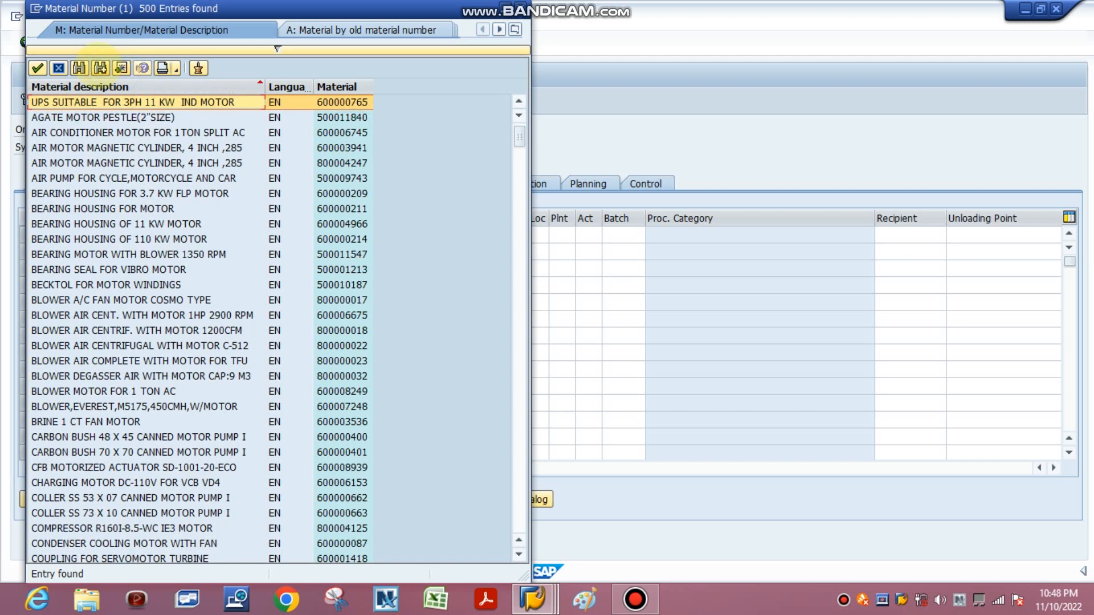
{"action": "left_click", "coordinate": [100, 67]}
{"action": "left_click", "coordinate": [101, 68]}
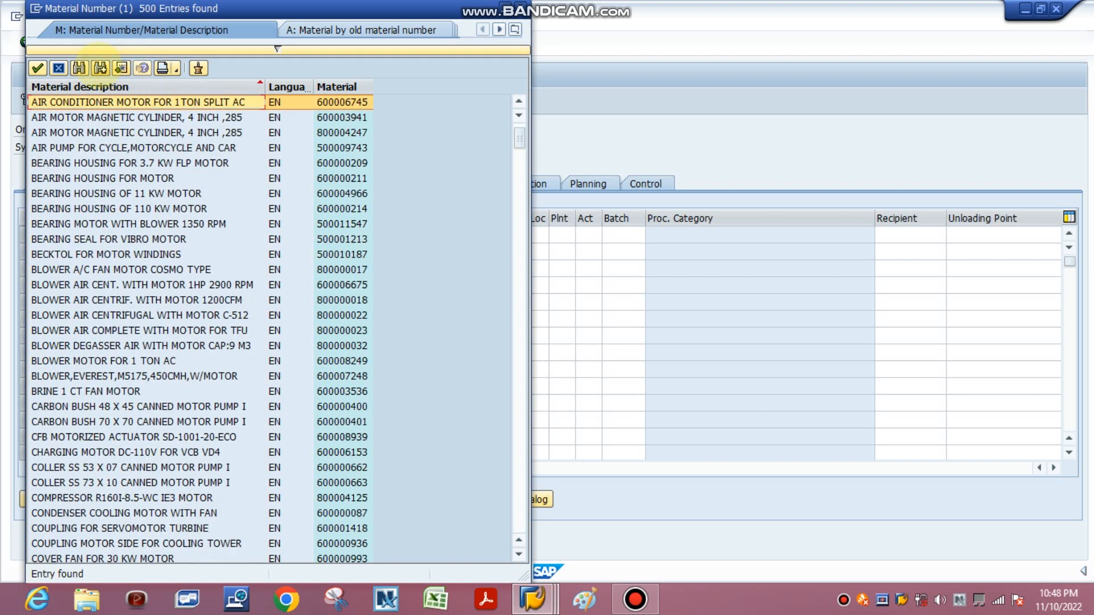
{"action": "left_click", "coordinate": [100, 68]}
{"action": "left_click", "coordinate": [100, 68]}
{"action": "left_click", "coordinate": [100, 68]}
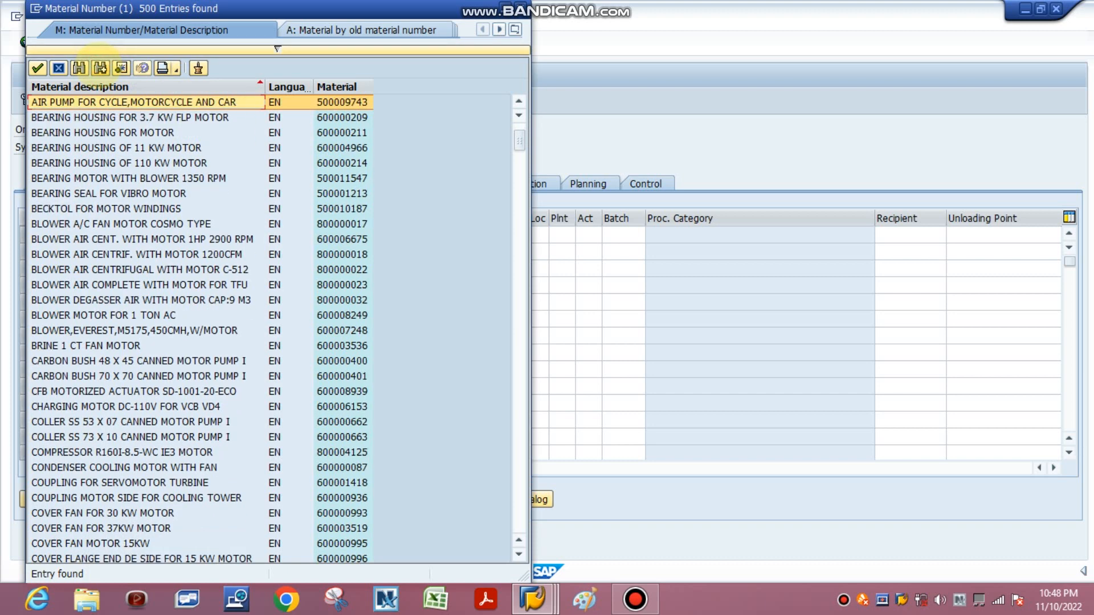
{"action": "left_click", "coordinate": [101, 67]}
{"action": "left_click", "coordinate": [100, 68]}
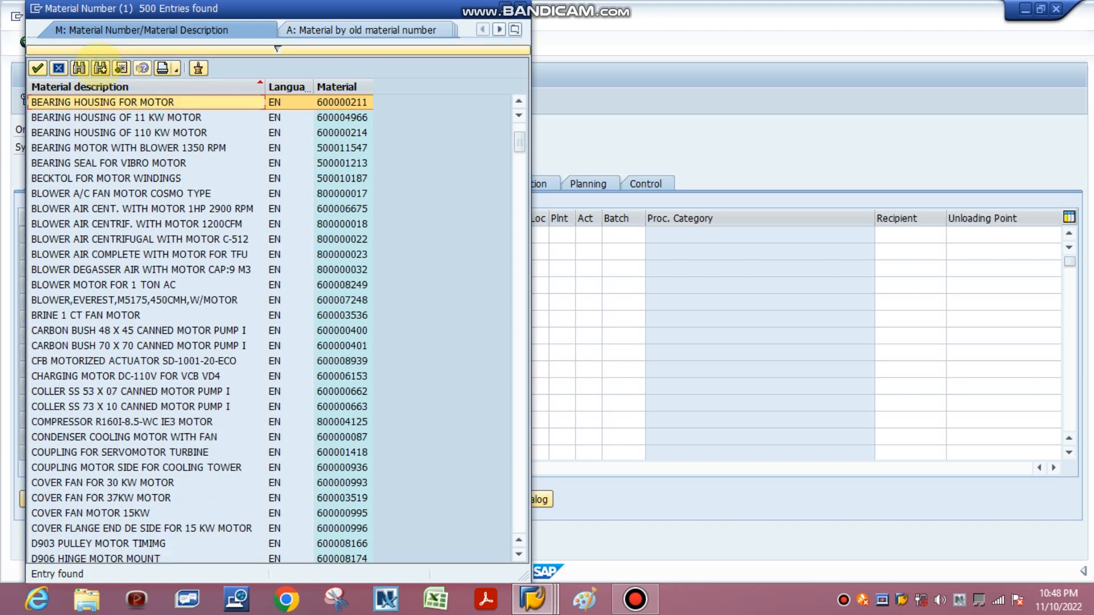
{"action": "left_click", "coordinate": [100, 68]}
{"action": "left_click", "coordinate": [100, 67]}
{"action": "left_click", "coordinate": [100, 68]}
{"action": "left_click", "coordinate": [101, 67]}
{"action": "left_click", "coordinate": [101, 68]}
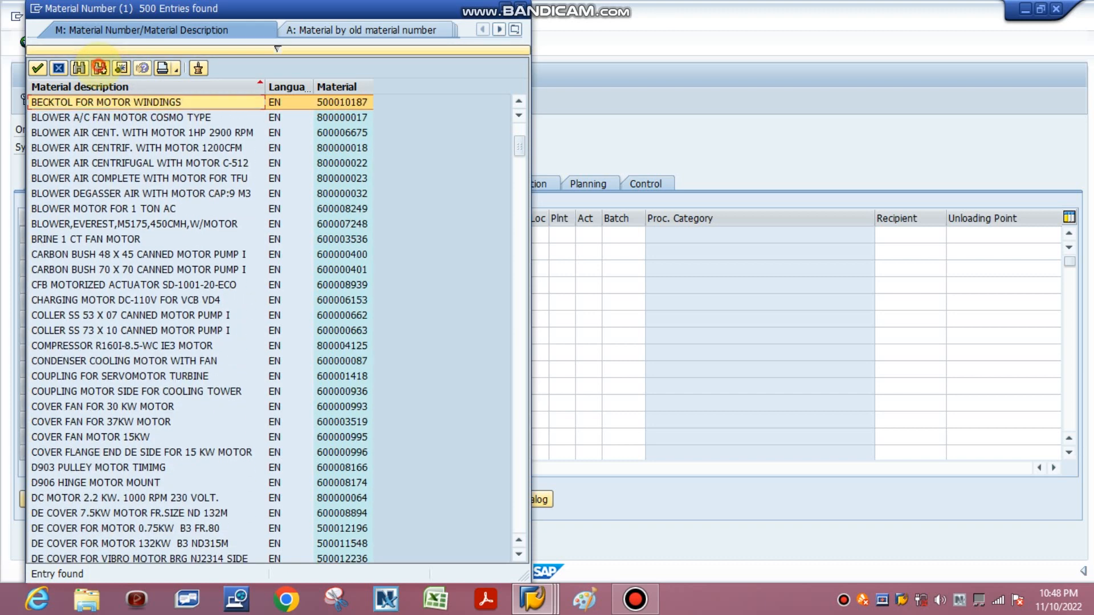
{"action": "left_click", "coordinate": [100, 68]}
{"action": "left_click", "coordinate": [100, 68]}
{"action": "left_click", "coordinate": [100, 68]}
{"action": "left_click", "coordinate": [100, 67]}
{"action": "left_click", "coordinate": [101, 67]}
{"action": "left_click", "coordinate": [100, 68]}
{"action": "left_click", "coordinate": [101, 68]}
{"action": "left_click", "coordinate": [100, 68]}
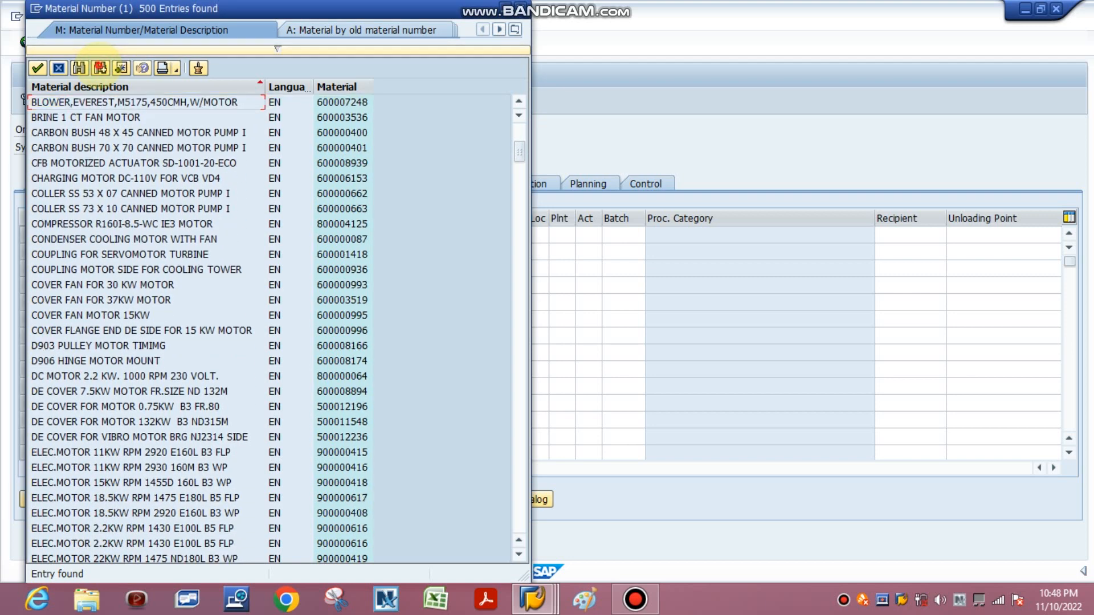
{"action": "left_click", "coordinate": [101, 67]}
{"action": "left_click", "coordinate": [100, 68]}
{"action": "left_click", "coordinate": [100, 68]}
{"action": "left_click", "coordinate": [100, 68]}
{"action": "left_click", "coordinate": [101, 68]}
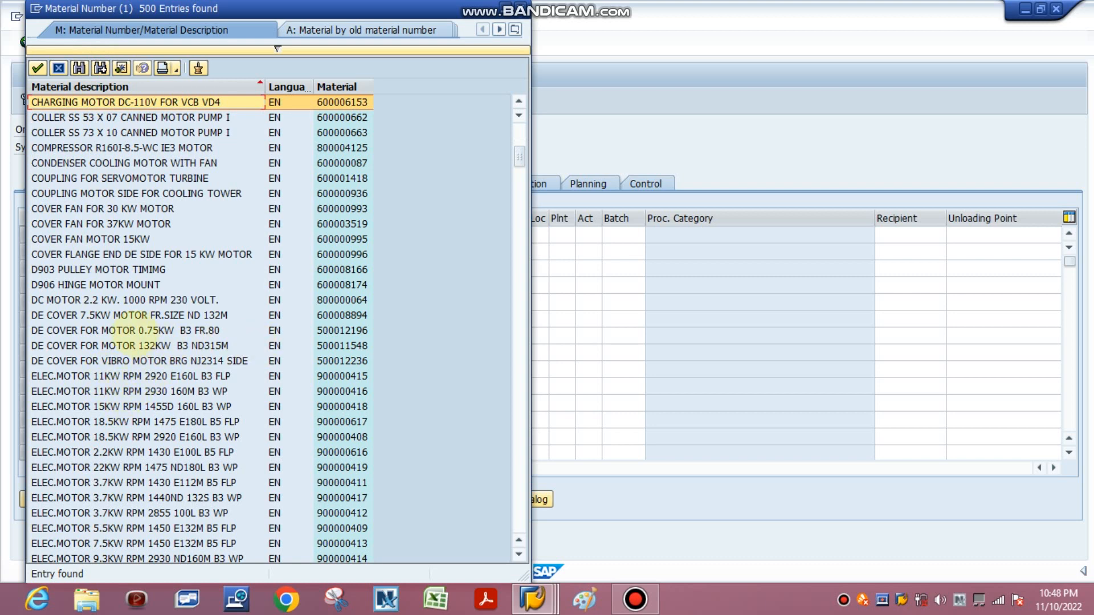
Step: Look through the motor entries in the hit list and take material 900000415 into component item 0010
{"action": "left_click", "coordinate": [137, 332]}
{"action": "left_click", "coordinate": [138, 316]}
{"action": "left_click", "coordinate": [137, 302]}
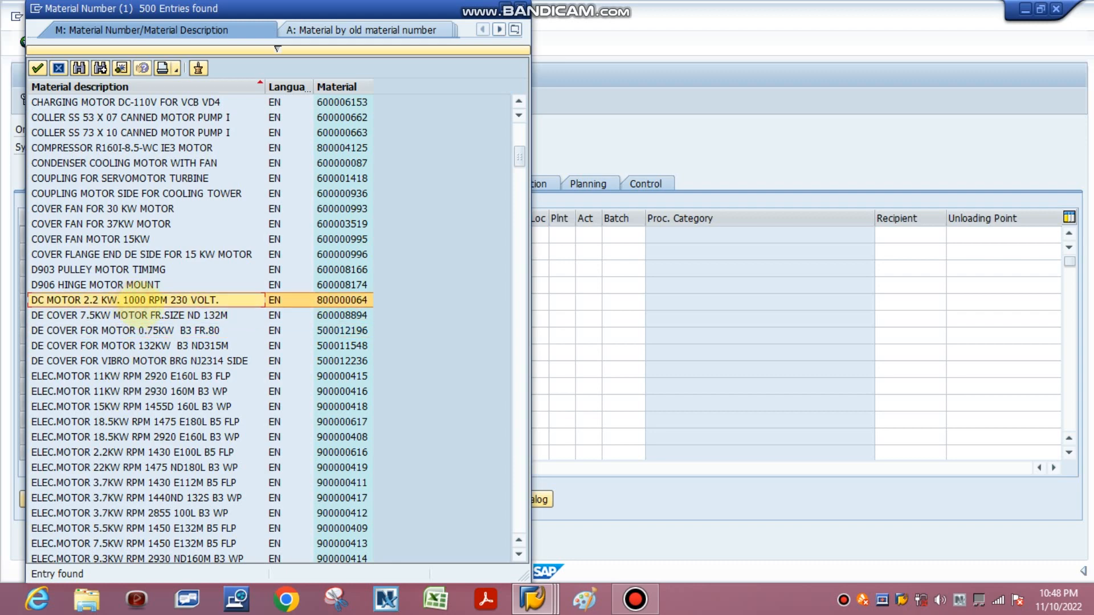
{"action": "scroll", "coordinate": [145, 365], "scroll_direction": "down", "scroll_amount": 3}
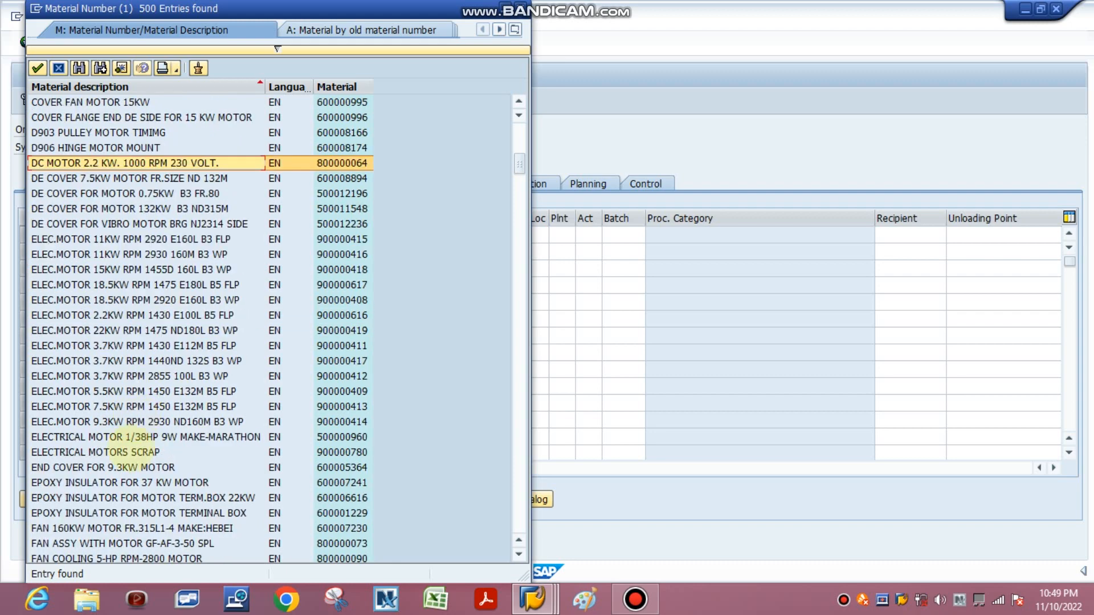
{"action": "scroll", "coordinate": [114, 433], "scroll_direction": "down", "scroll_amount": 2}
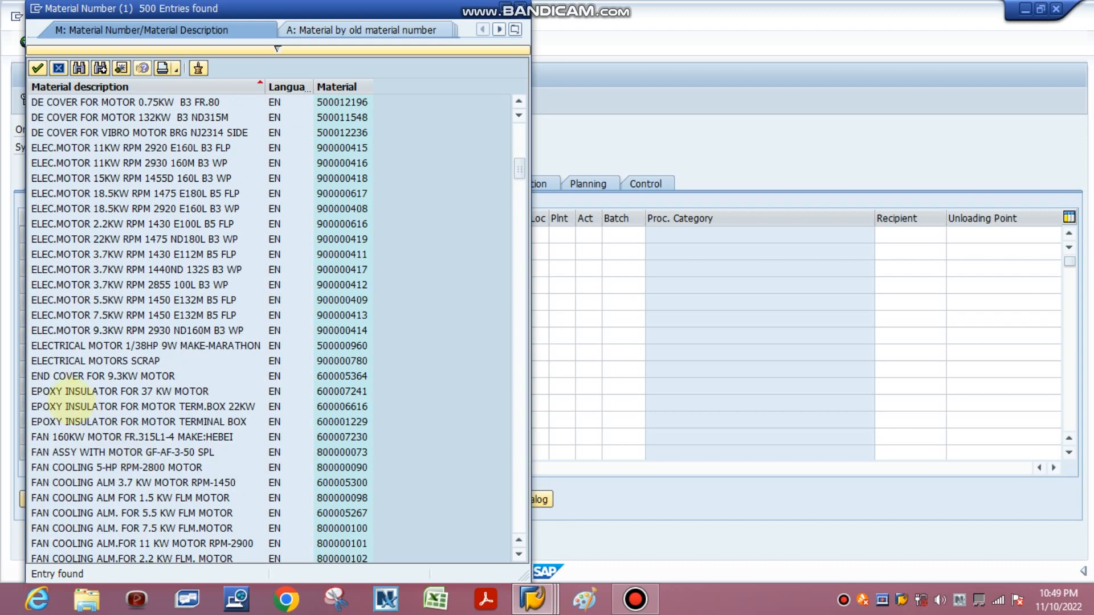
{"action": "scroll", "coordinate": [74, 376], "scroll_direction": "up", "scroll_amount": 4}
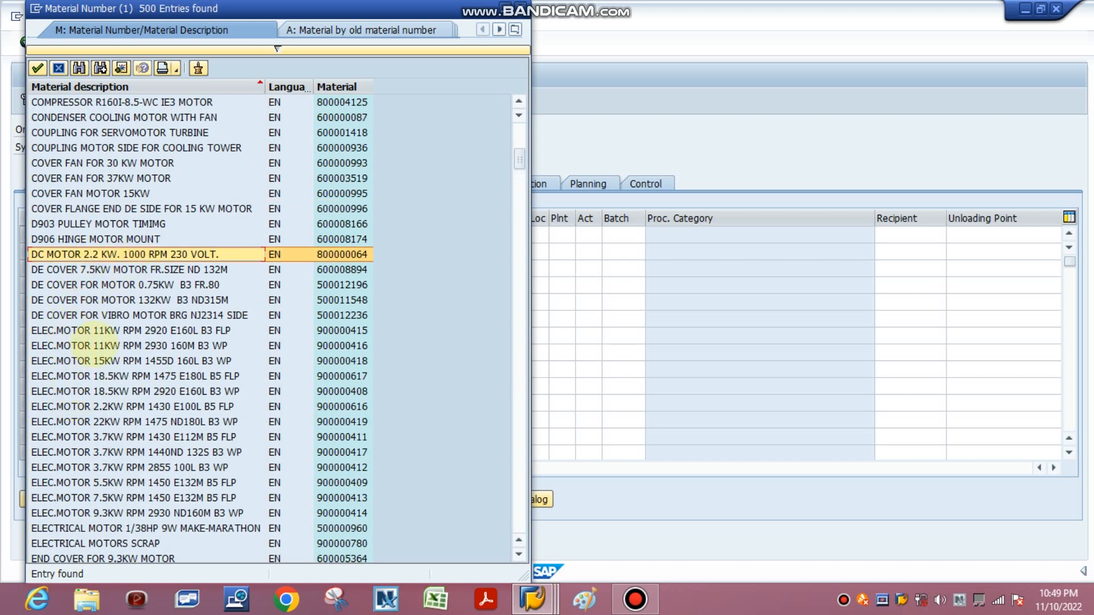
{"action": "left_click", "coordinate": [79, 345]}
{"action": "double_click", "coordinate": [102, 330]}
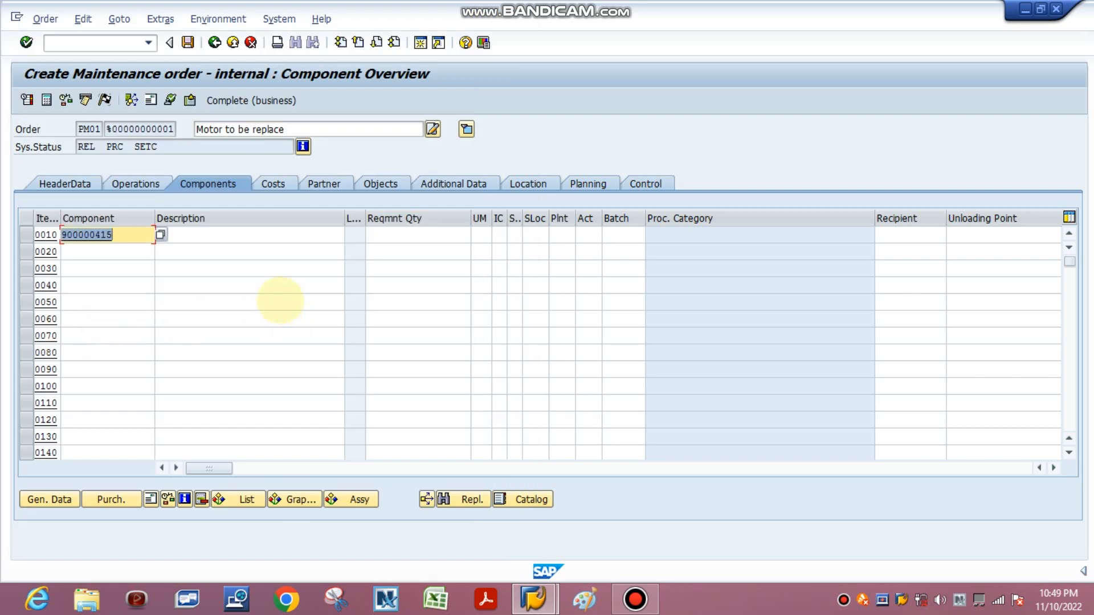
Step: Enter a requirement quantity of 1 and plant 1100 for component item 0010
{"action": "left_click", "coordinate": [422, 237]}
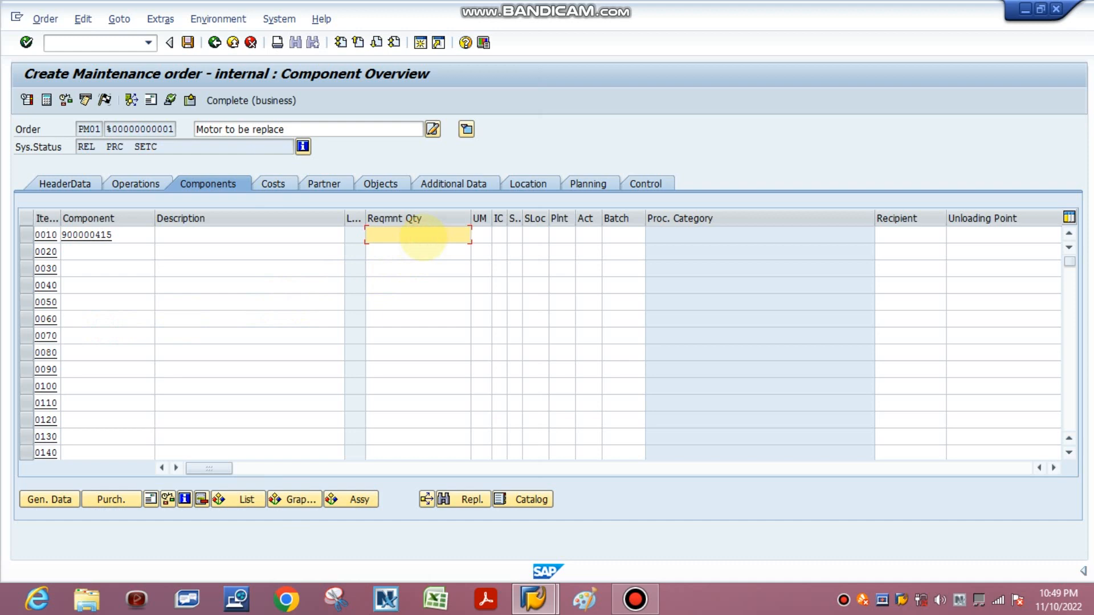
{"action": "type", "text": "1"}
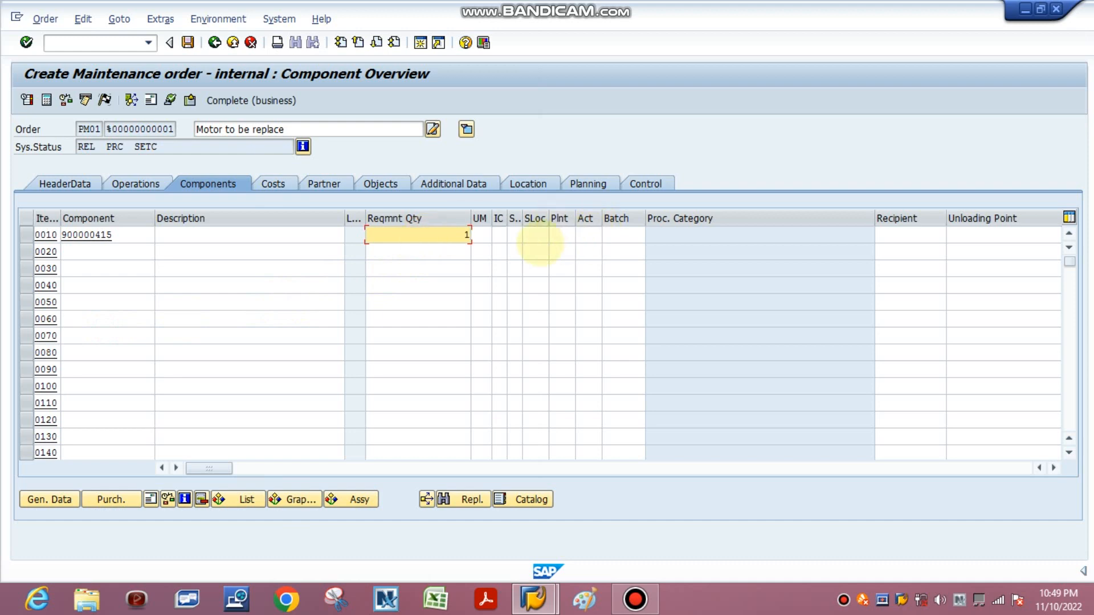
{"action": "left_click", "coordinate": [560, 234]}
{"action": "type", "text": "110"}
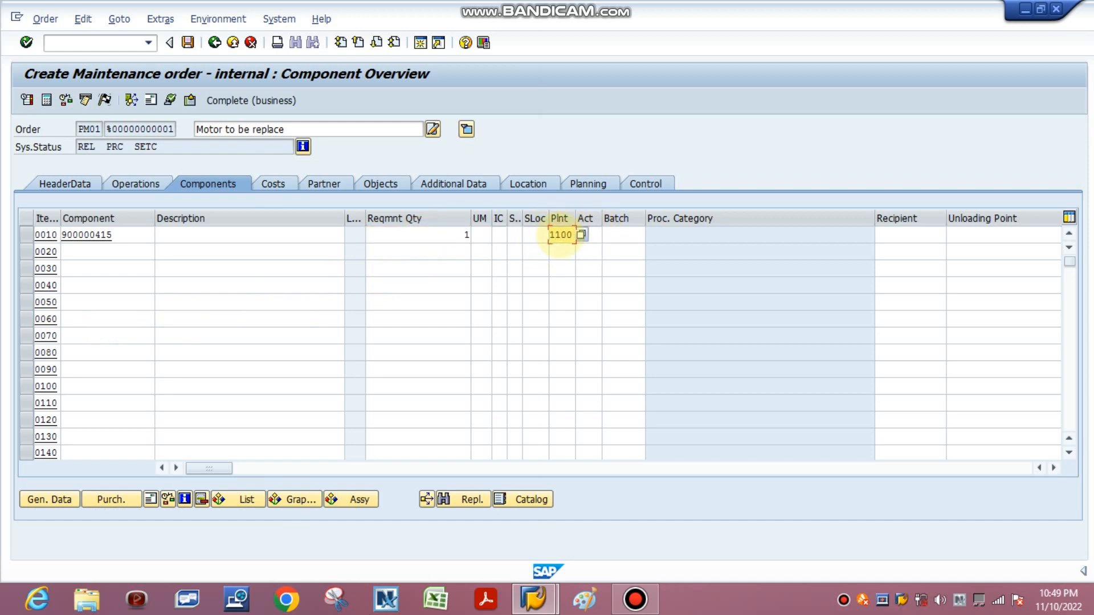
{"action": "type", "text": "0"}
{"action": "key", "text": "Return"}
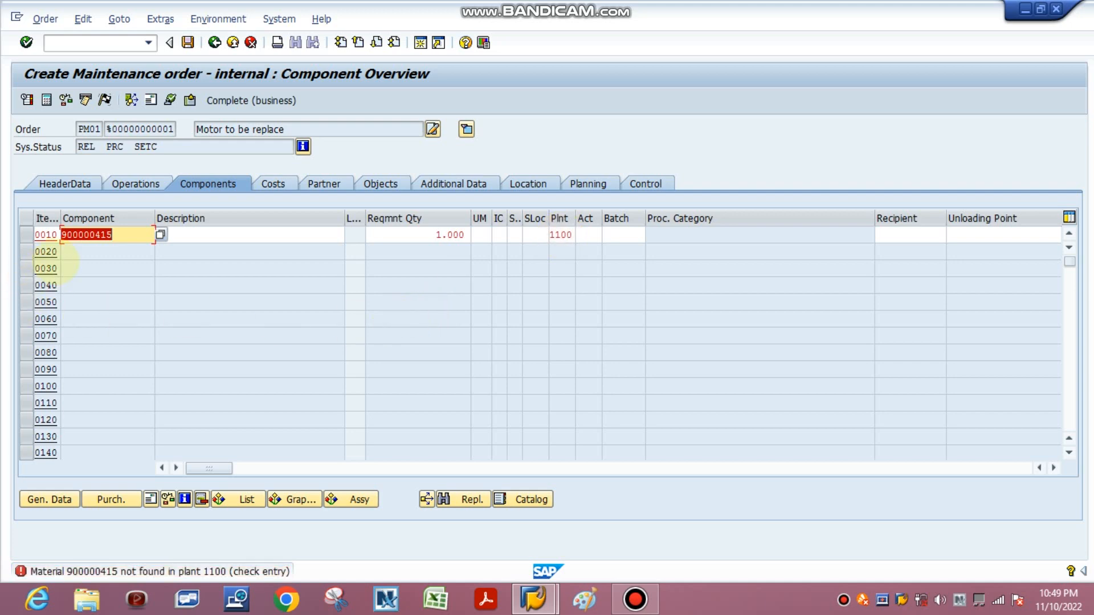
Step: Replace the material in component item 0010 with 600007196 and acknowledge the valuation type notice
{"action": "key", "text": "BackSpace"}
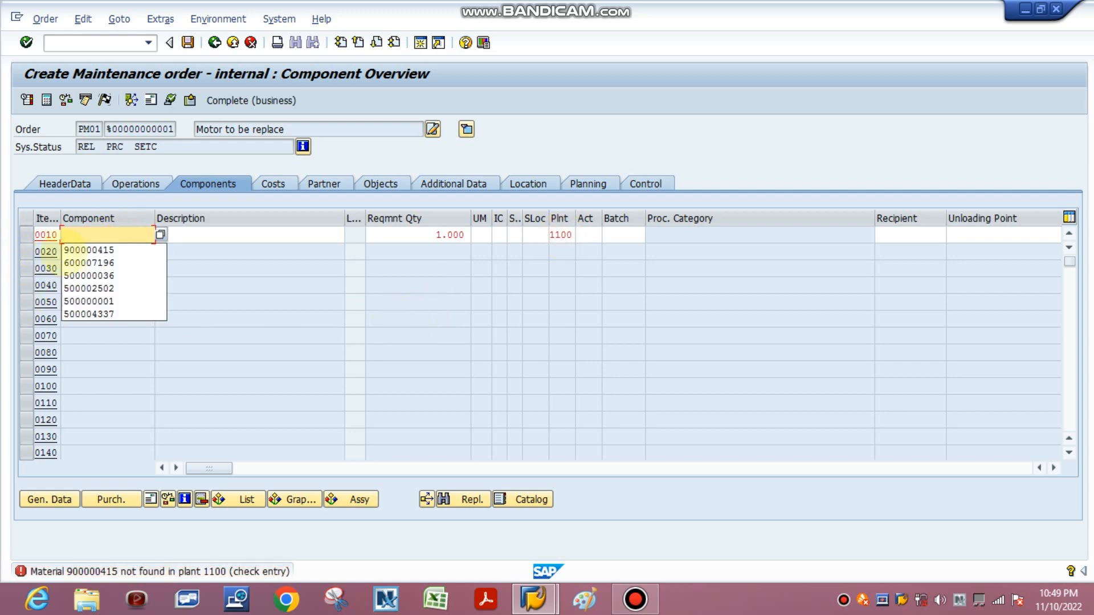
{"action": "left_click", "coordinate": [88, 262]}
{"action": "key", "text": "Return"}
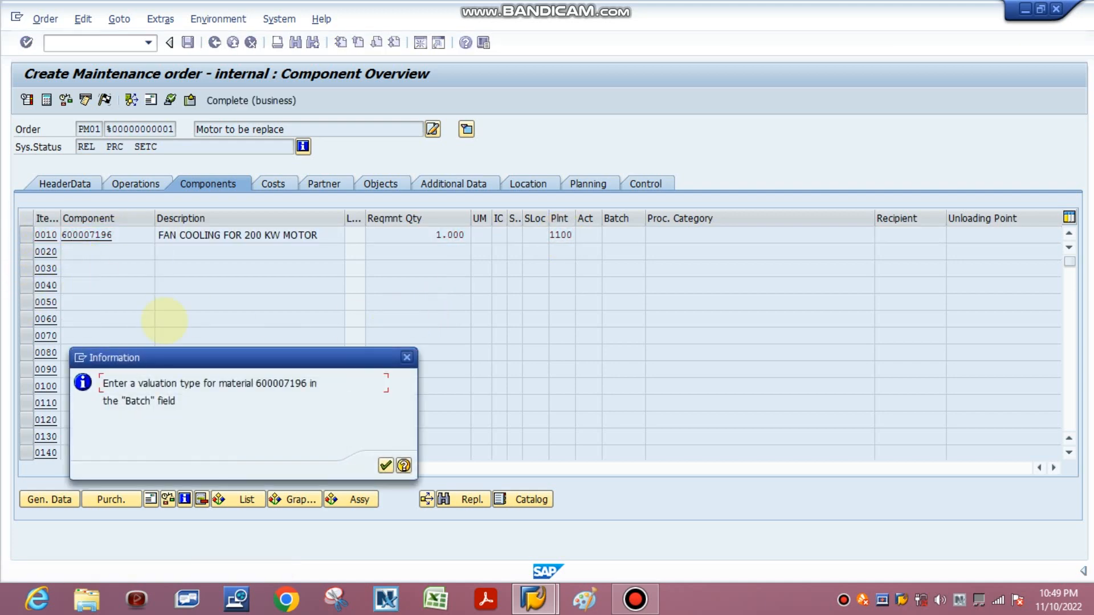
{"action": "left_click", "coordinate": [386, 465]}
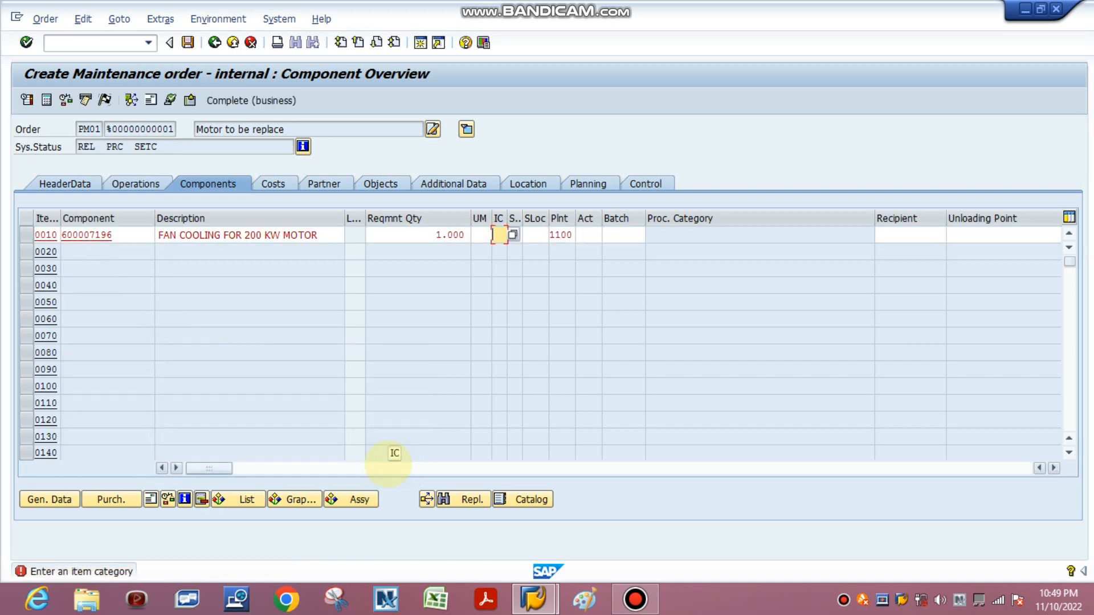
Step: Set the item category of component item 0010 to L and acknowledge the valuation type notice
{"action": "type", "text": "1"}
{"action": "left_click", "coordinate": [498, 251]}
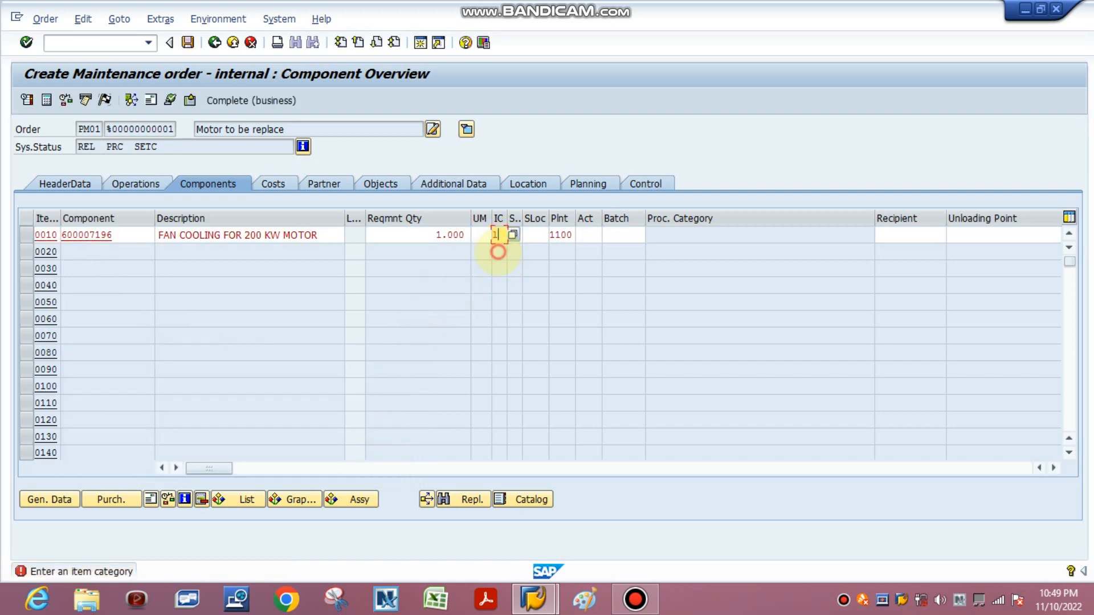
{"action": "key", "text": "Return"}
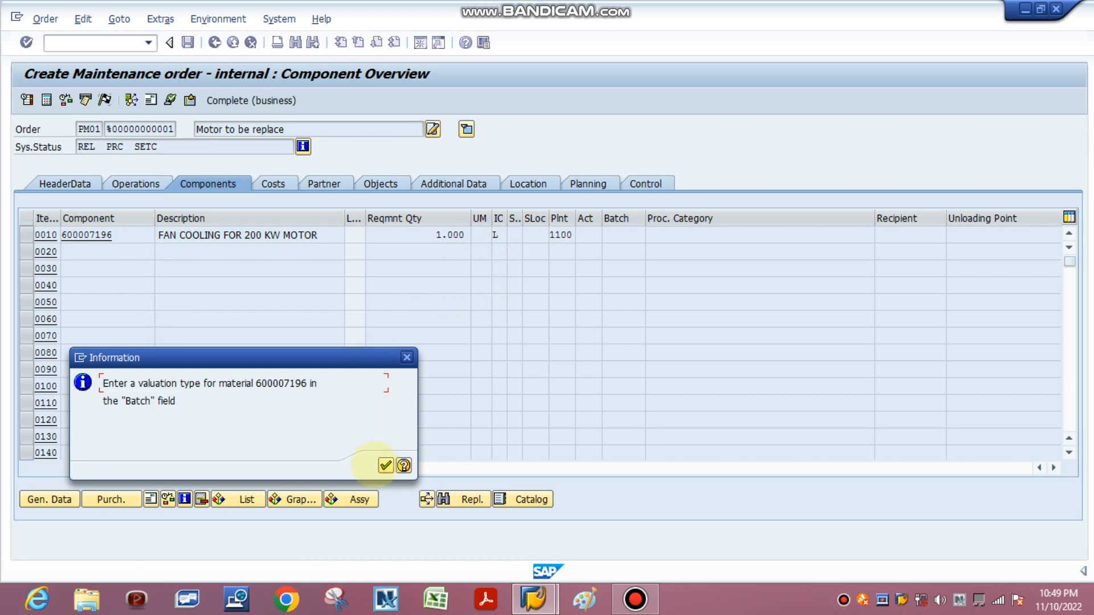
{"action": "left_click", "coordinate": [386, 465]}
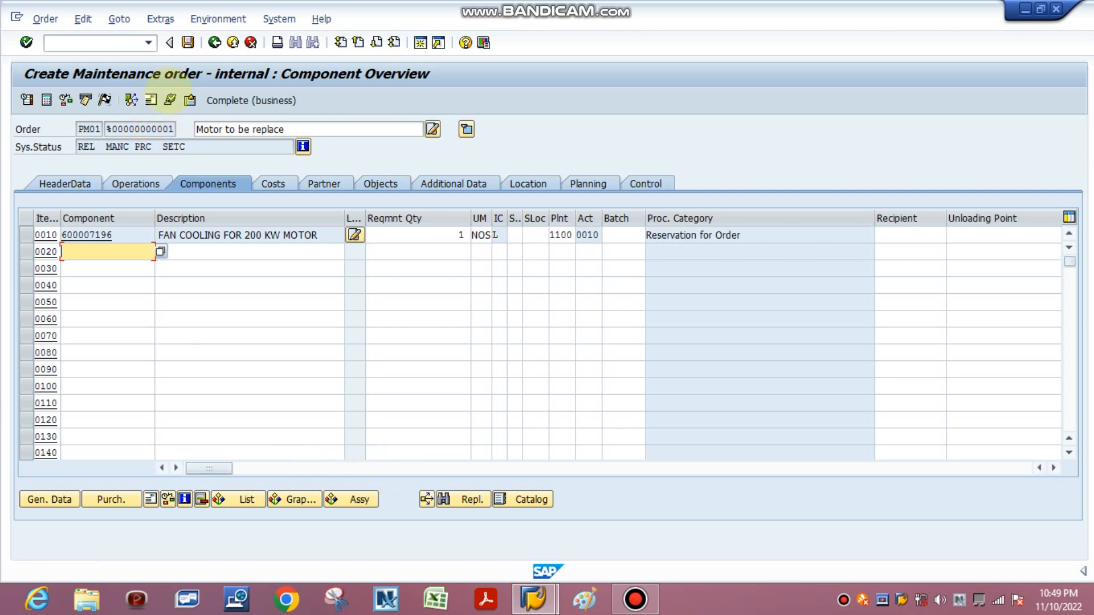
Step: Save the maintenance order and select its order number in the detailed save message
{"action": "left_click", "coordinate": [188, 42]}
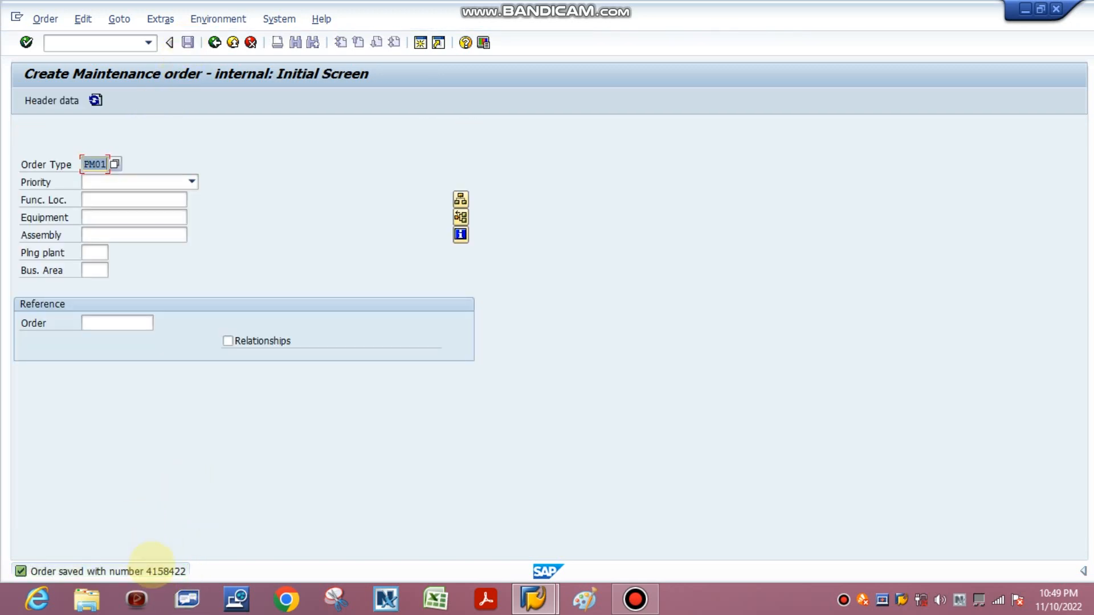
{"action": "key", "text": "F1"}
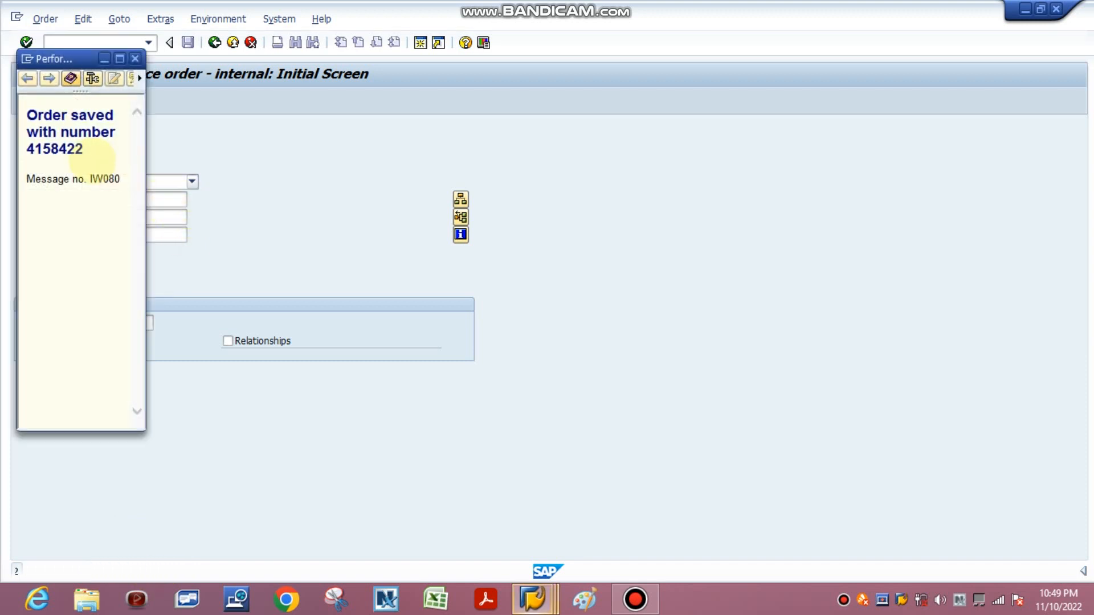
{"action": "left_click_drag", "start_coordinate": [84, 150], "coordinate": [17, 150]}
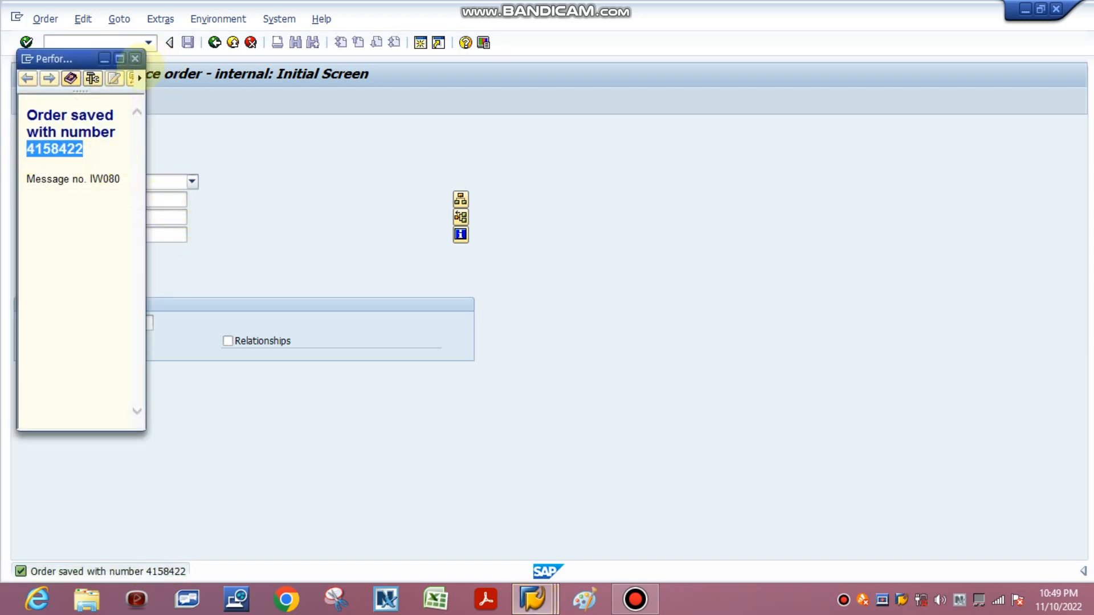
{"action": "left_click", "coordinate": [135, 59]}
Step: Start transaction IW33 in a new session and display the saved maintenance order
{"action": "left_click", "coordinate": [420, 42]}
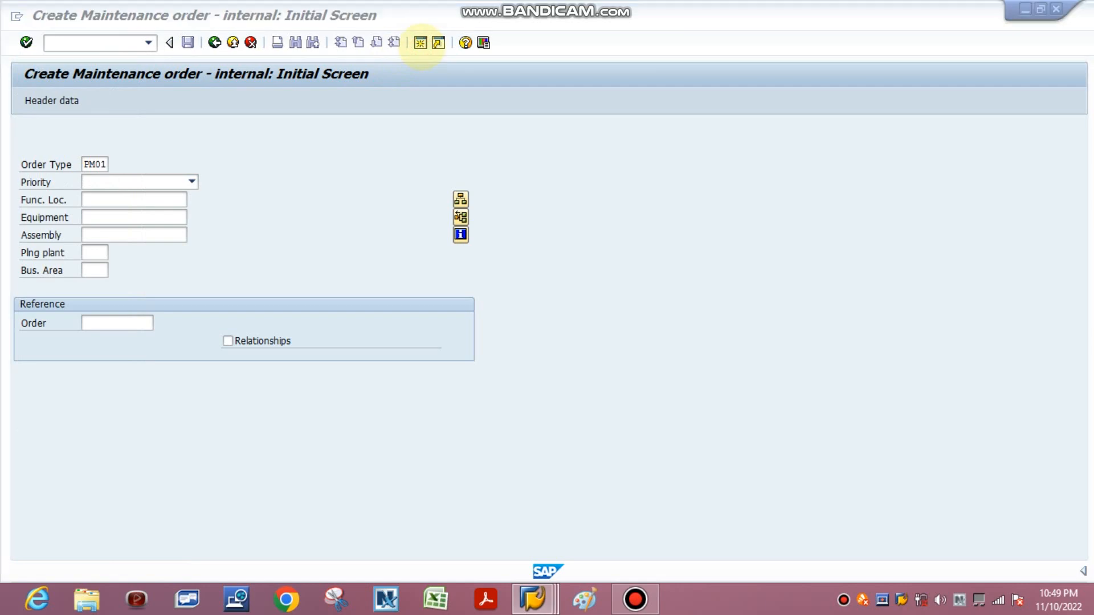
{"action": "type", "text": "iw33"}
{"action": "key", "text": "Return"}
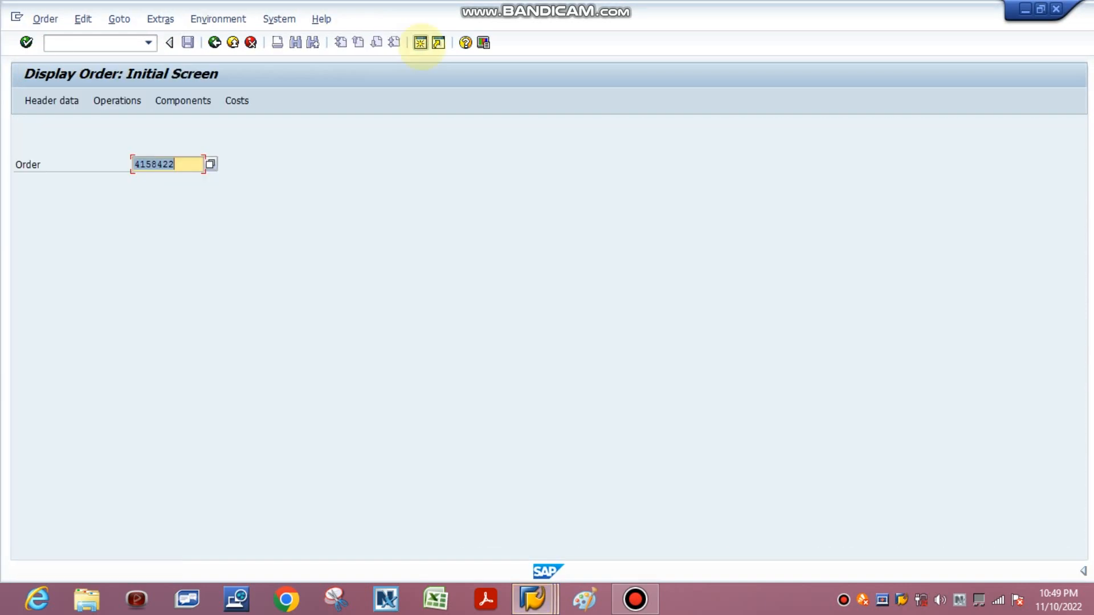
{"action": "key", "text": "Return"}
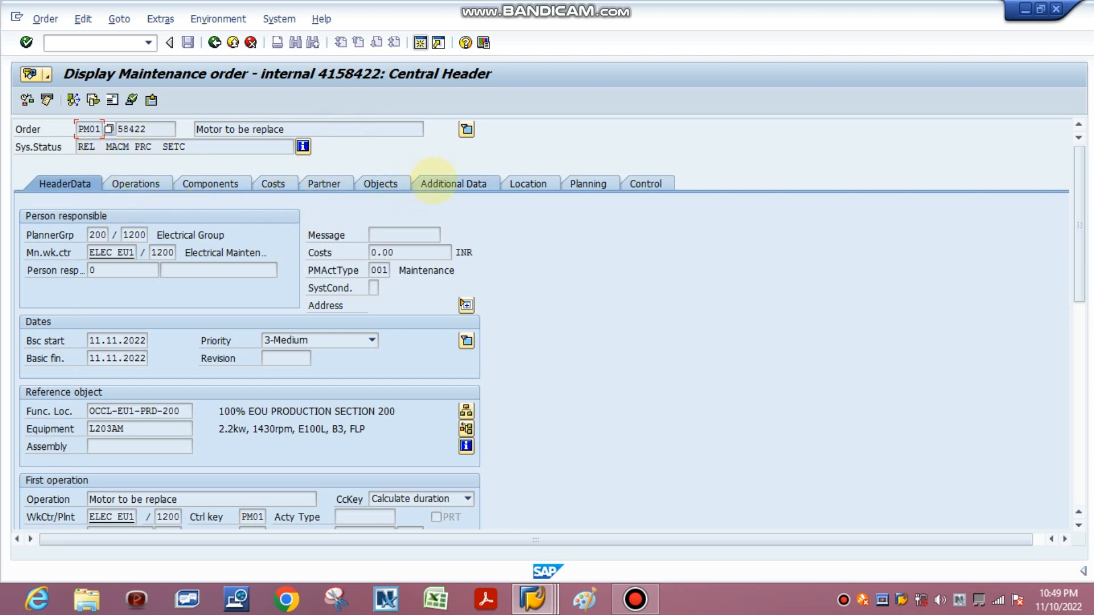
Step: Review the order's location data and additional data, checking the profit center and responsible cost center
{"action": "left_click", "coordinate": [433, 182]}
{"action": "left_click", "coordinate": [529, 185]}
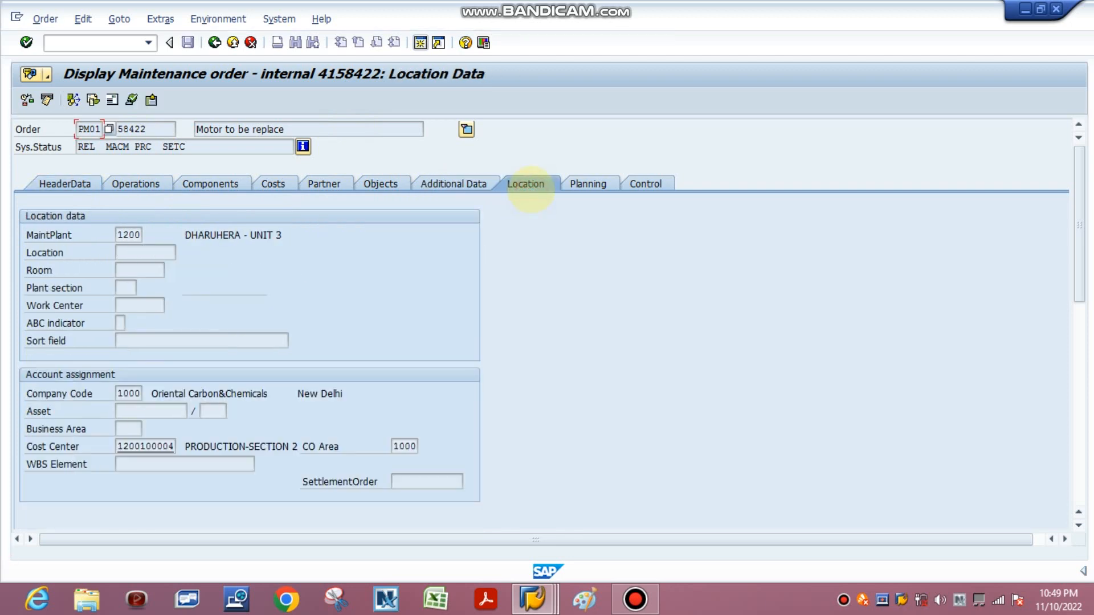
{"action": "left_click", "coordinate": [452, 184]}
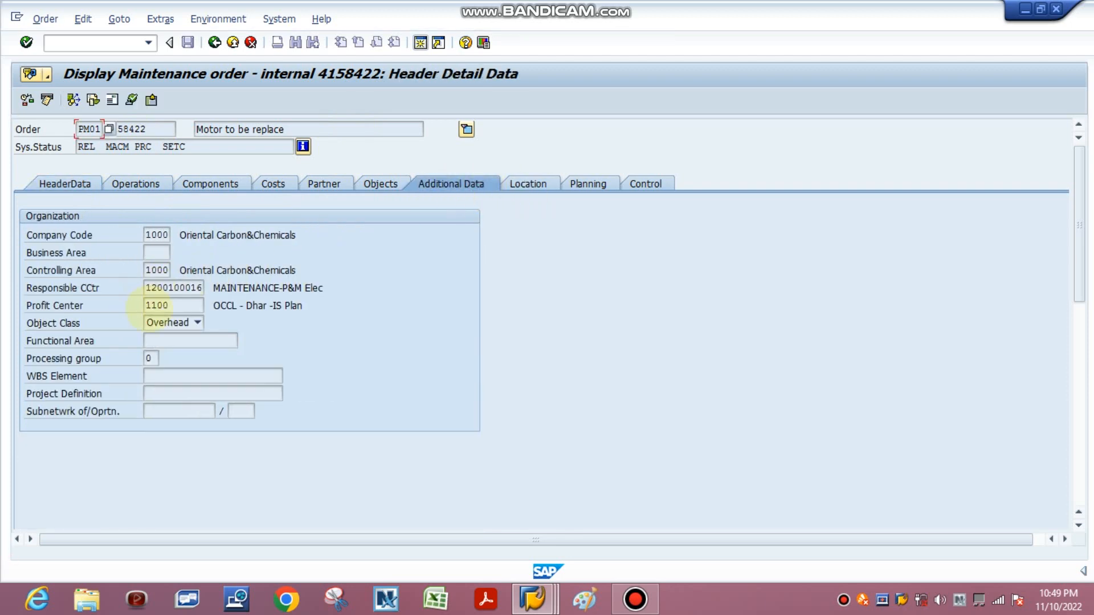
{"action": "left_click", "coordinate": [161, 307]}
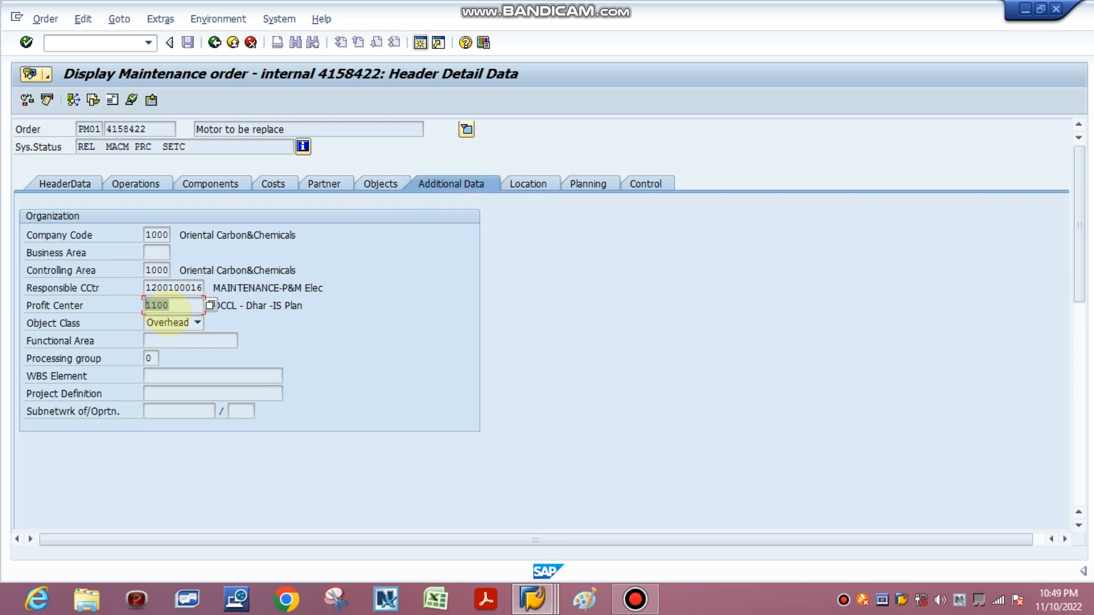
{"action": "left_click", "coordinate": [155, 288]}
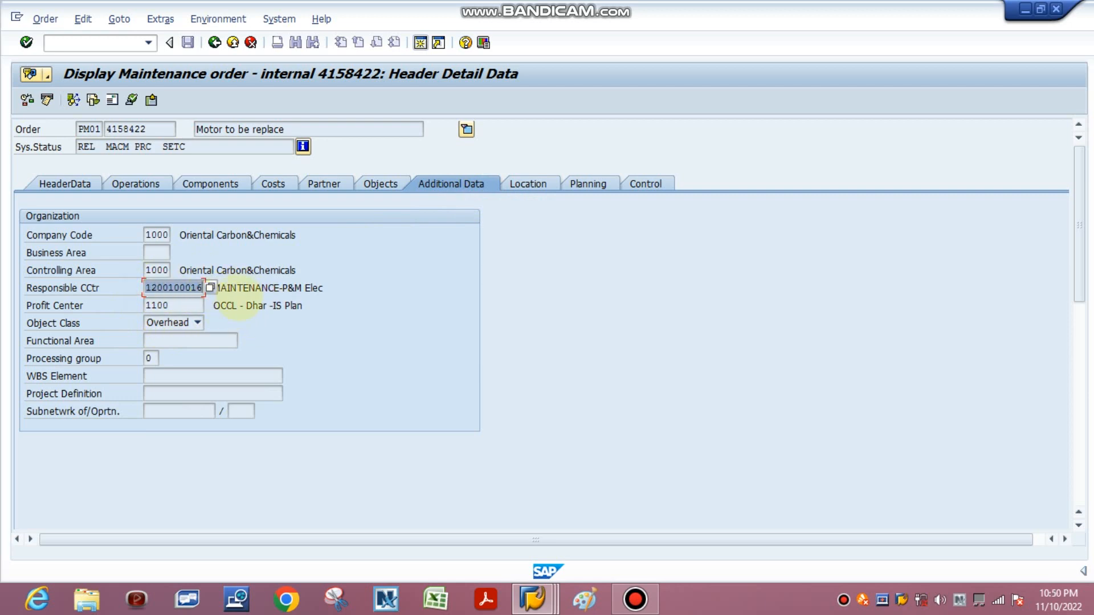
Step: Compare the responsible cost center in the order's additional data with the account assignment cost center in its location data
{"action": "left_click_drag", "start_coordinate": [248, 288], "coordinate": [324, 289]}
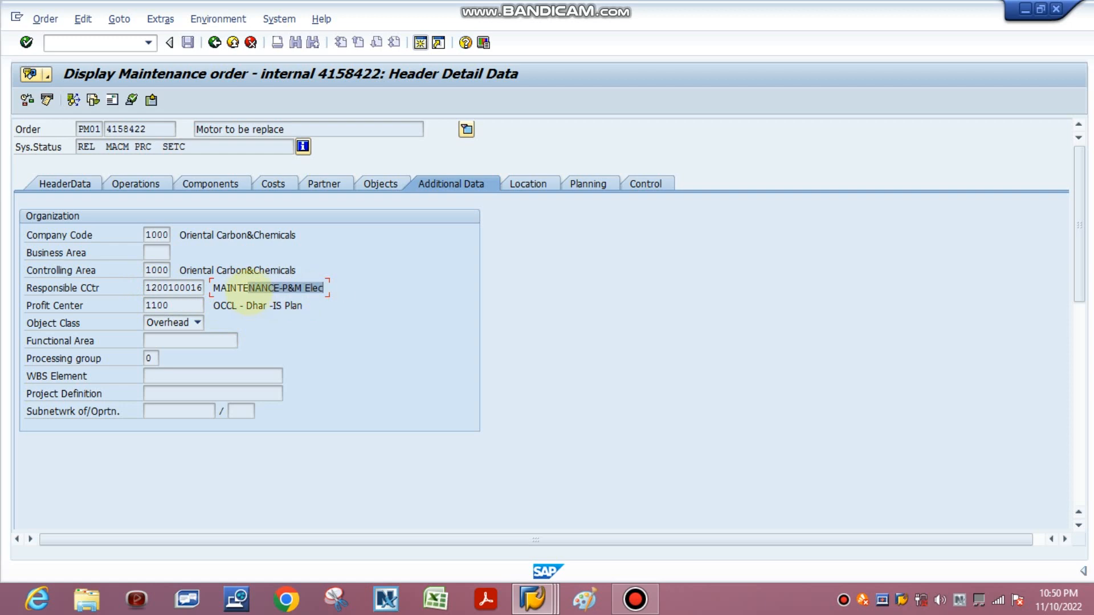
{"action": "left_click", "coordinate": [524, 183]}
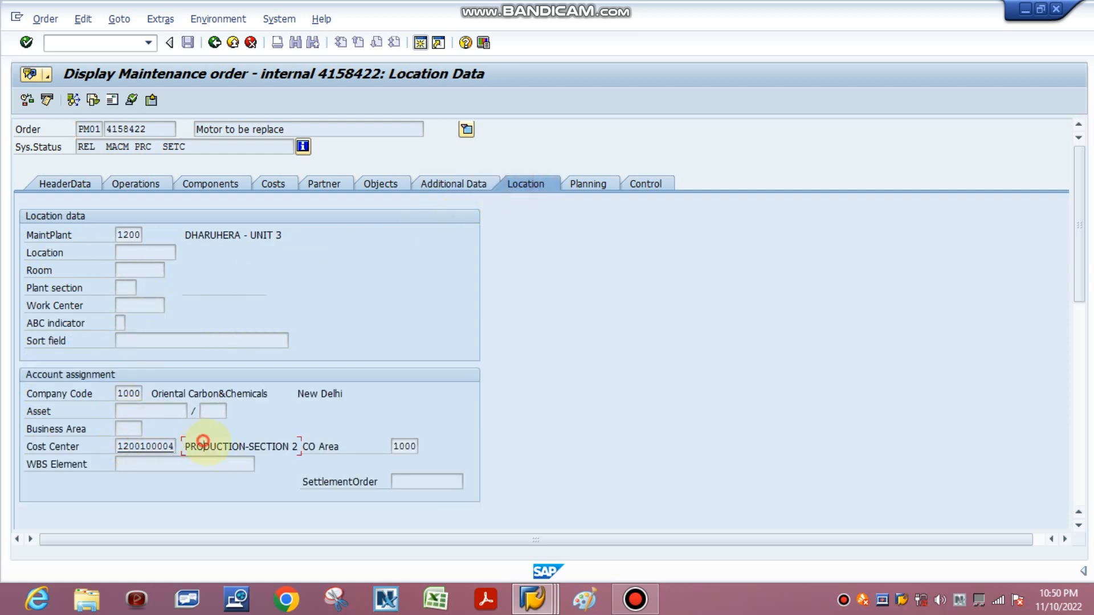
{"action": "left_click", "coordinate": [254, 447]}
{"action": "left_click_drag", "start_coordinate": [254, 447], "coordinate": [298, 448]}
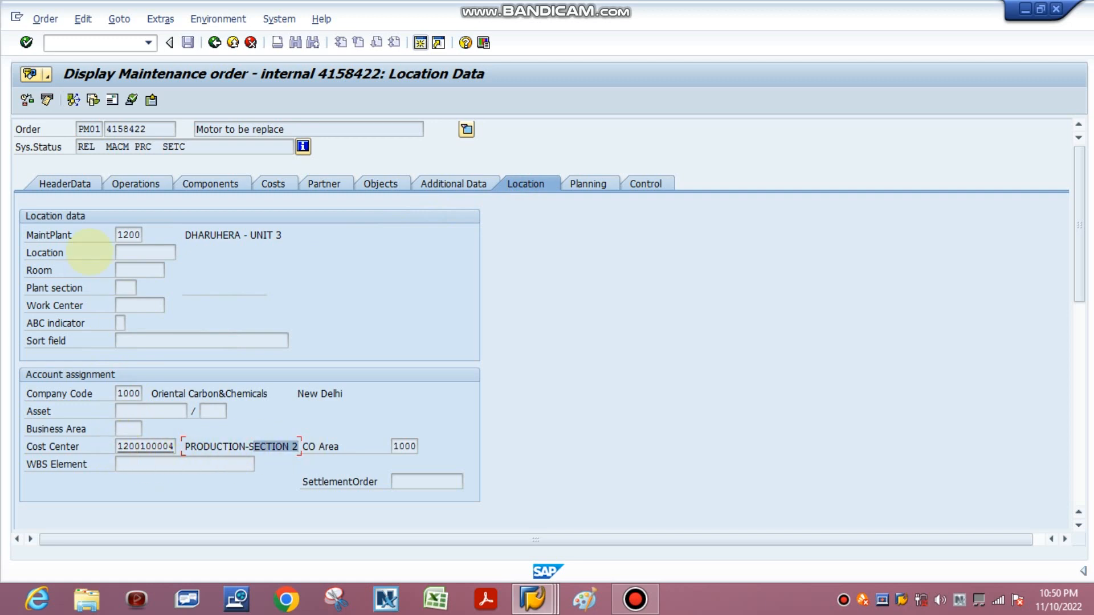
Step: Review the order's component list and the cost center in its location data
{"action": "left_click", "coordinate": [64, 183]}
{"action": "left_click", "coordinate": [208, 183]}
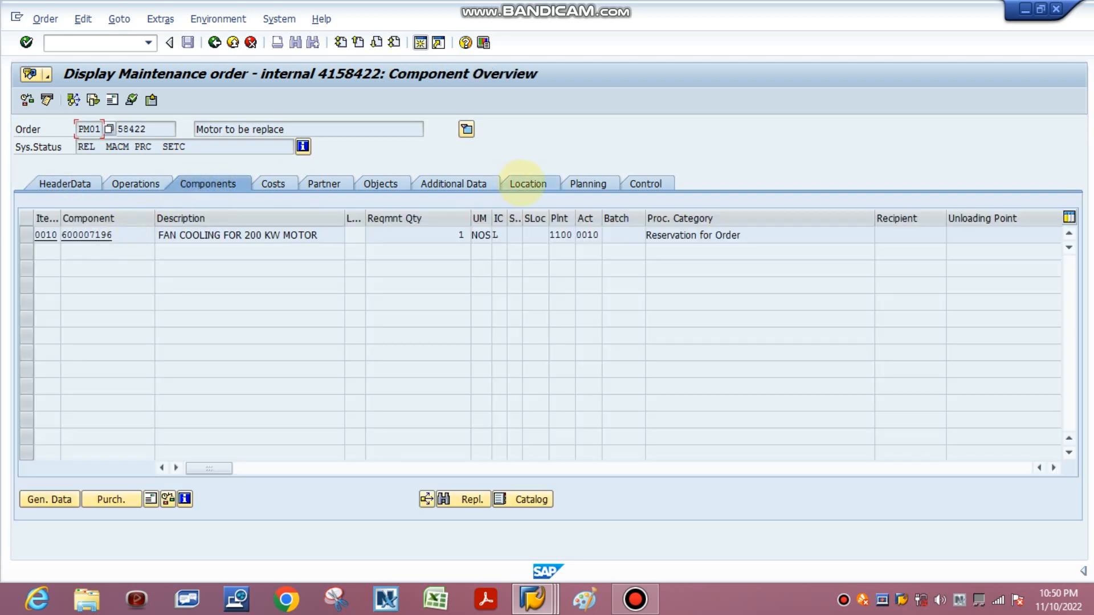
{"action": "left_click", "coordinate": [527, 183]}
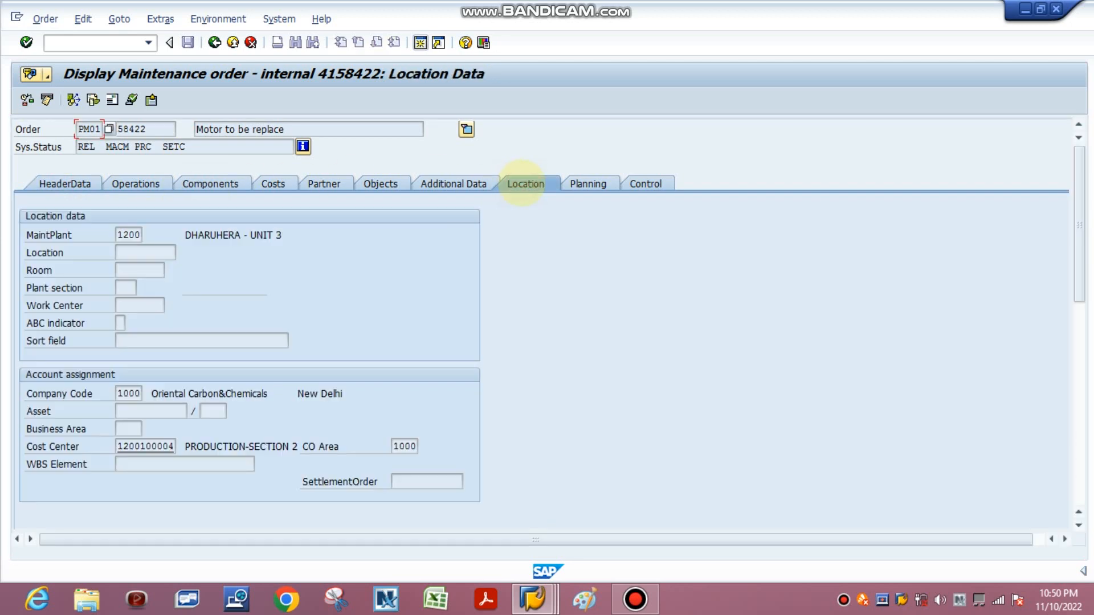
{"action": "left_click_drag", "start_coordinate": [119, 446], "coordinate": [338, 449]}
{"action": "left_click", "coordinate": [203, 447]}
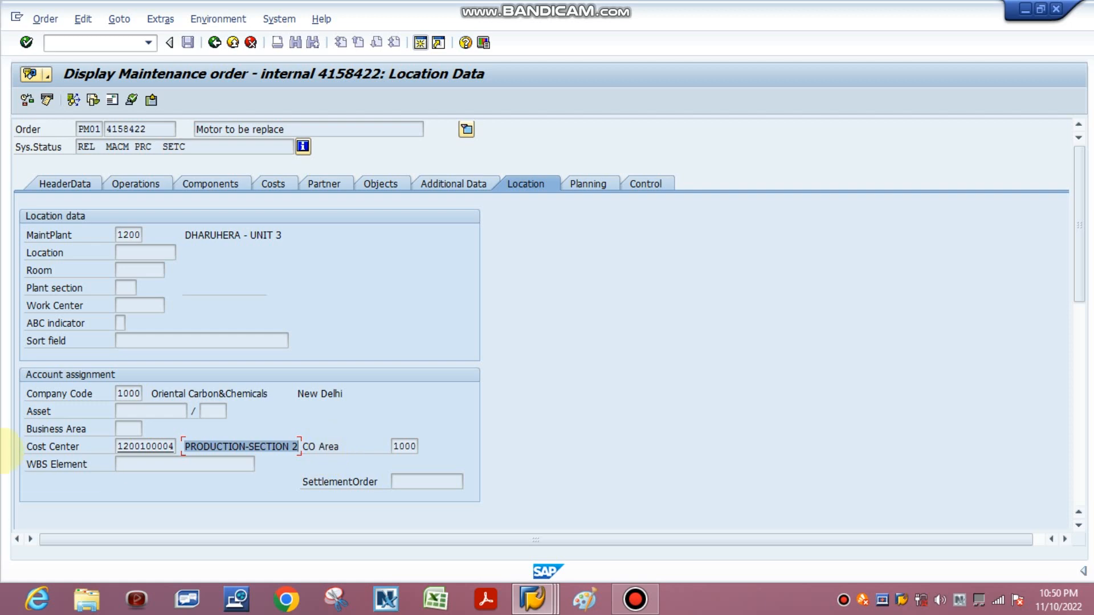
Step: Display equipment L203AM from the order's header data, check its cost center in the organization data, and return to the order
{"action": "left_click", "coordinate": [71, 183]}
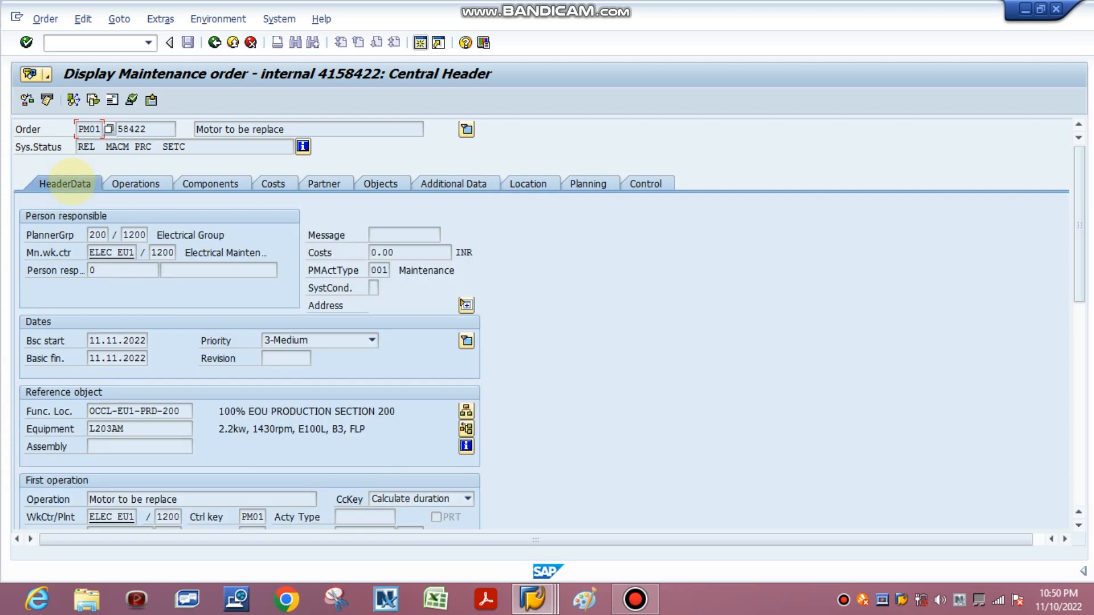
{"action": "left_click", "coordinate": [112, 428]}
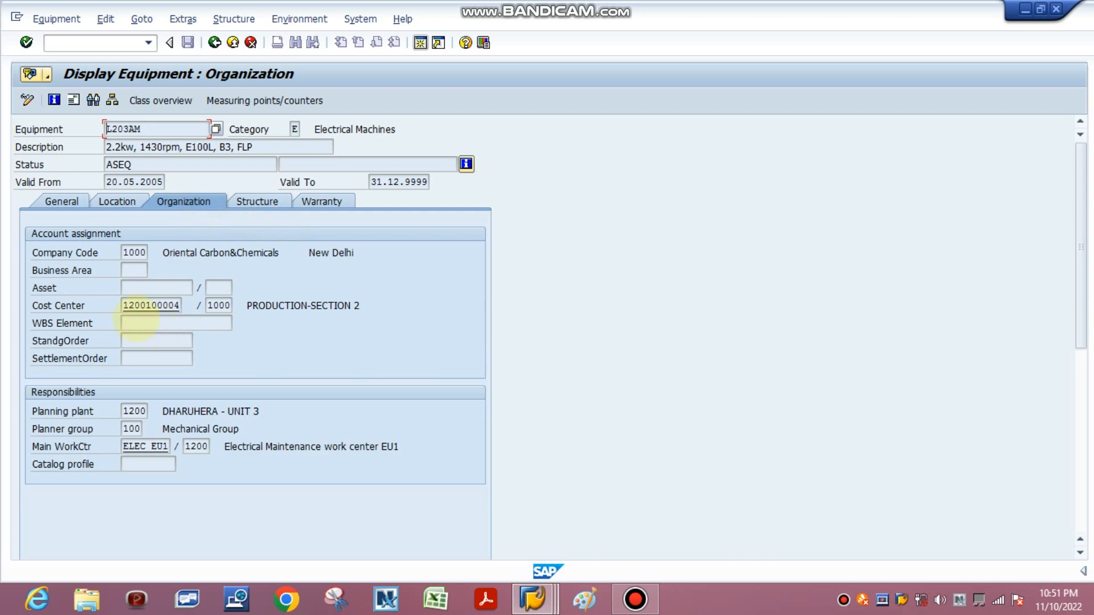
{"action": "left_click_drag", "start_coordinate": [124, 305], "coordinate": [367, 305]}
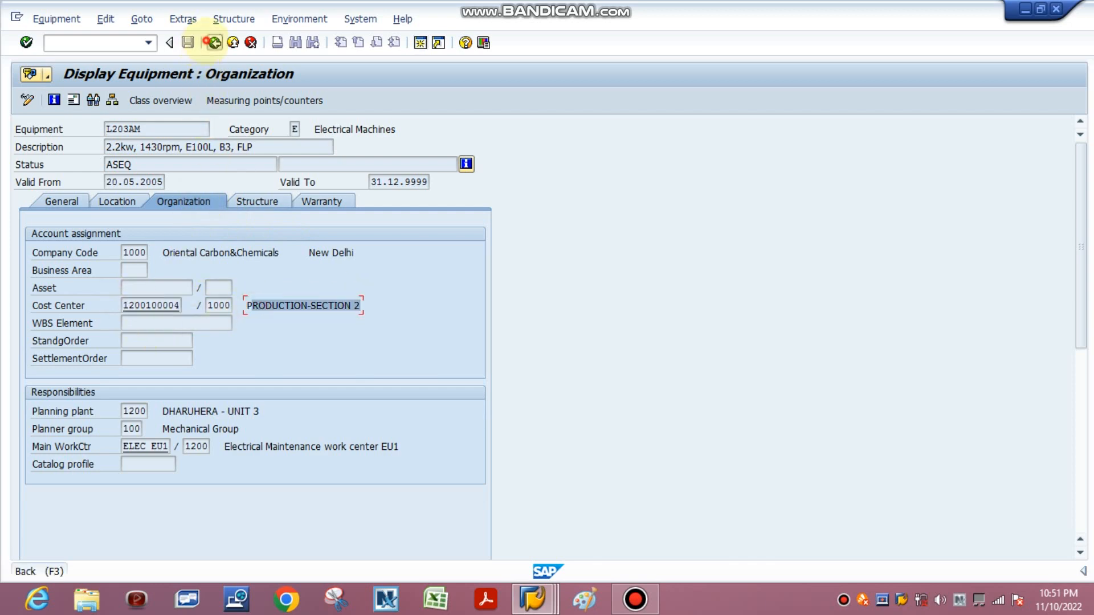
{"action": "left_click", "coordinate": [214, 42]}
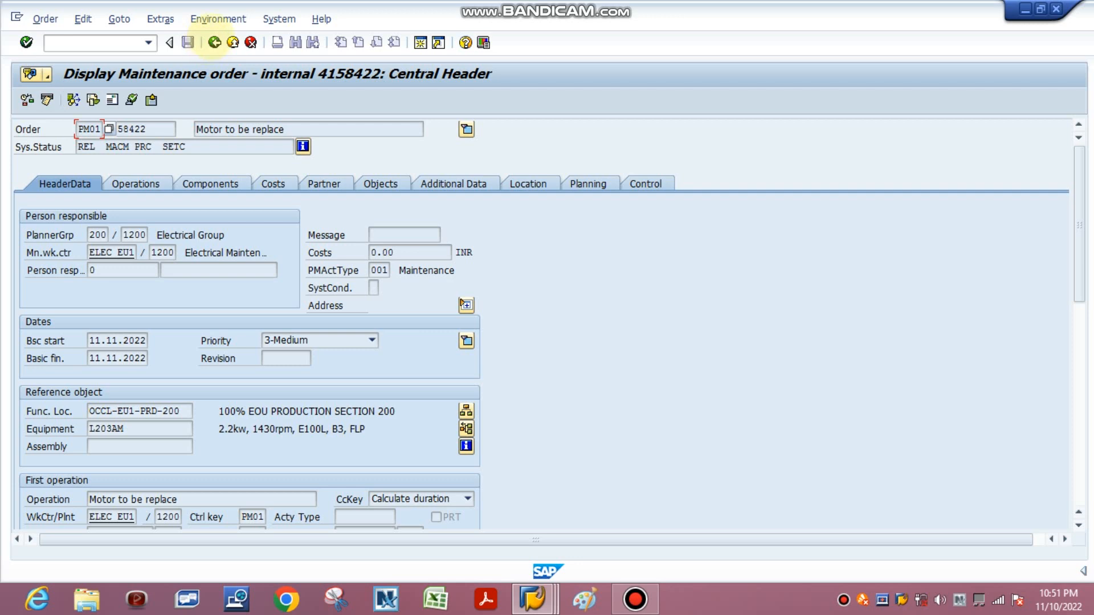
Step: Check the order's location cost center and its description against the cost center assigned to the equipment
{"action": "left_click", "coordinate": [525, 180]}
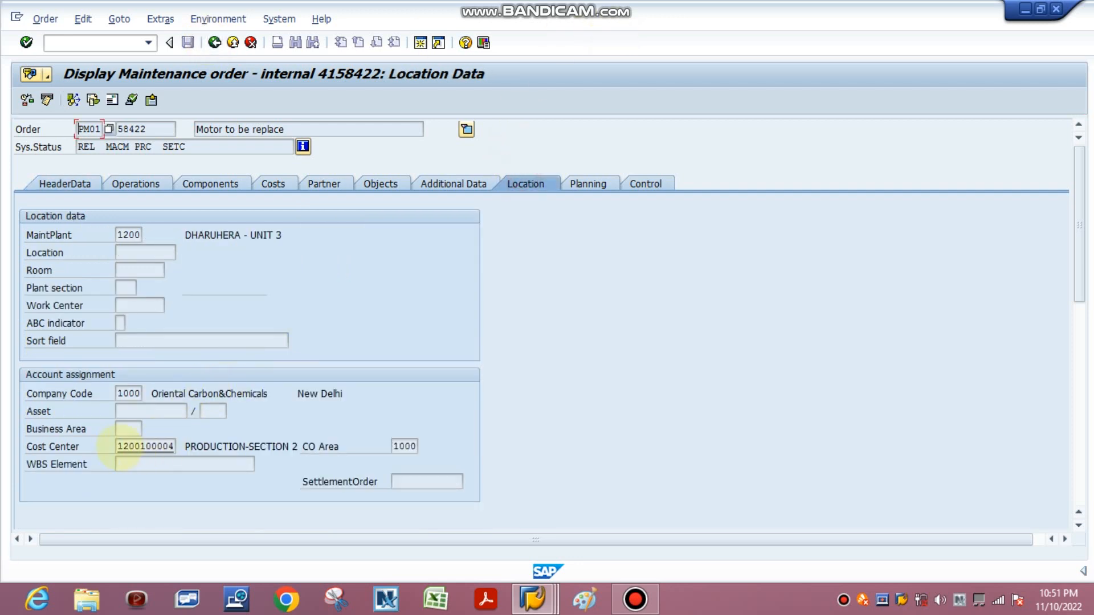
{"action": "left_click_drag", "start_coordinate": [117, 446], "coordinate": [189, 448]}
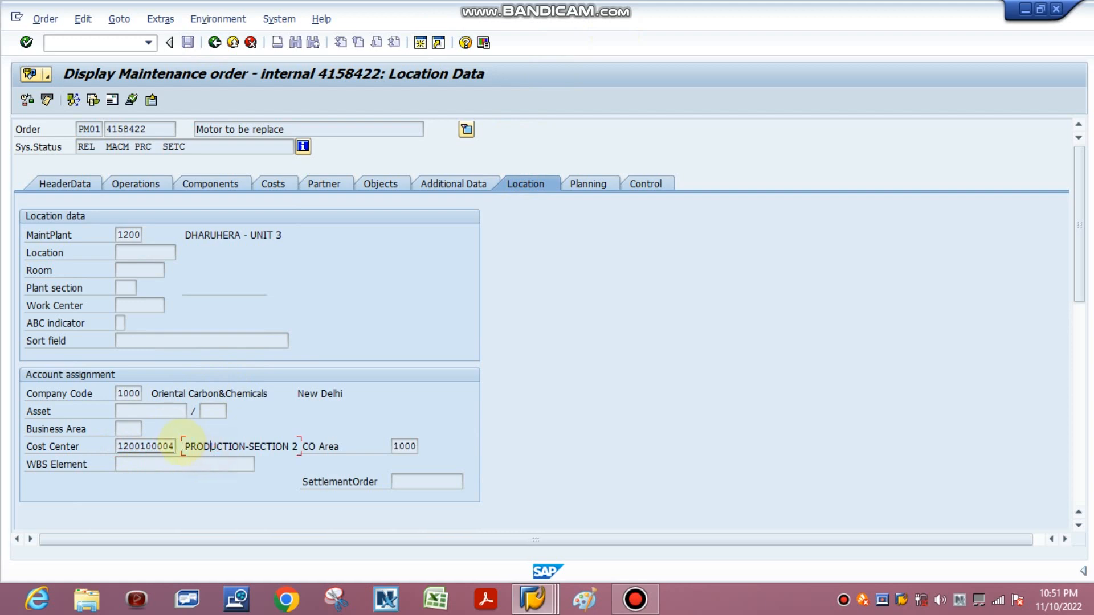
{"action": "left_click", "coordinate": [191, 446]}
{"action": "left_click_drag", "start_coordinate": [191, 446], "coordinate": [307, 446]}
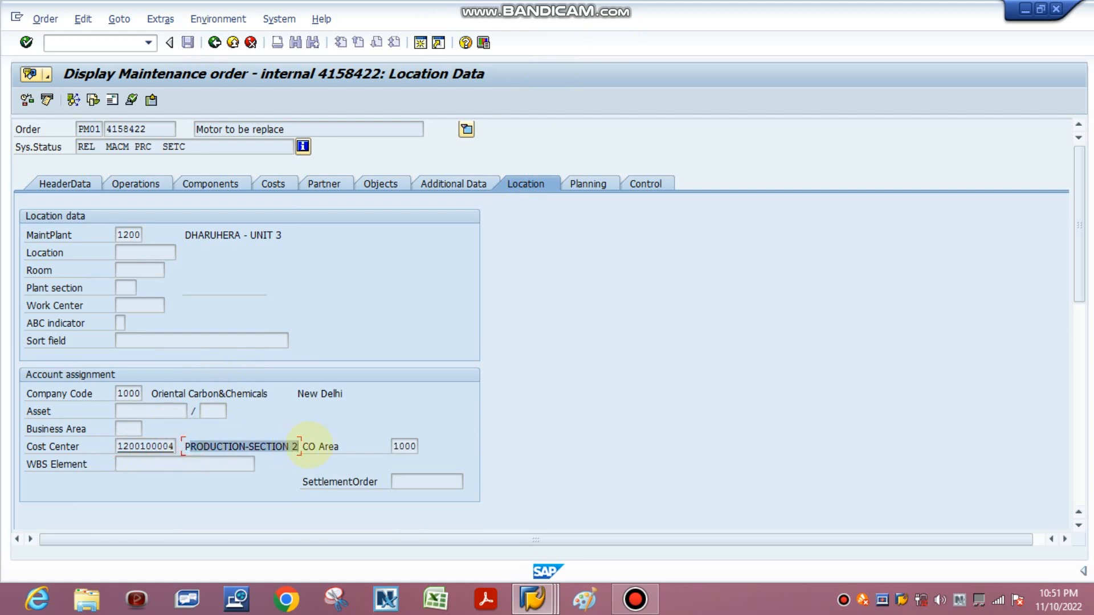